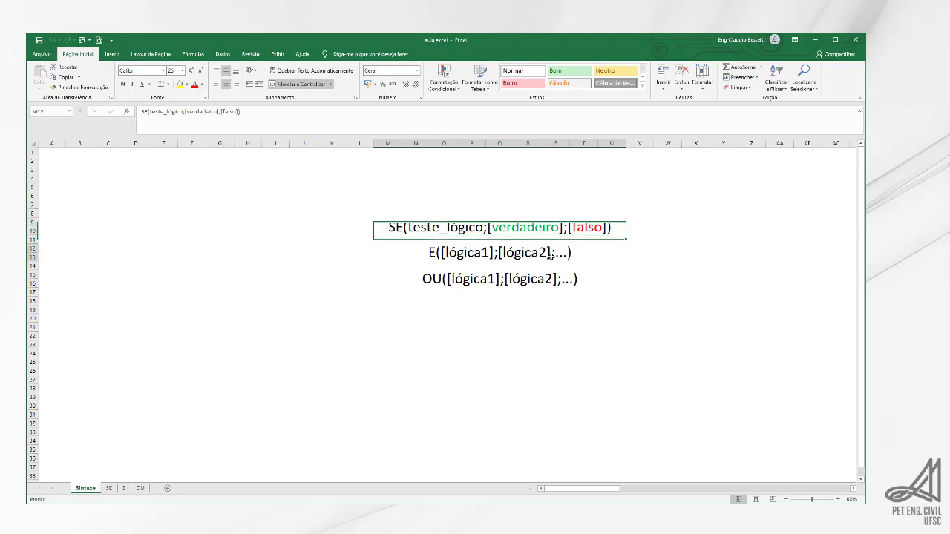
# Examine the syntax and arguments of the SE, E and OU functions on the Sintaxe sheet.
pyautogui.click(534, 254)
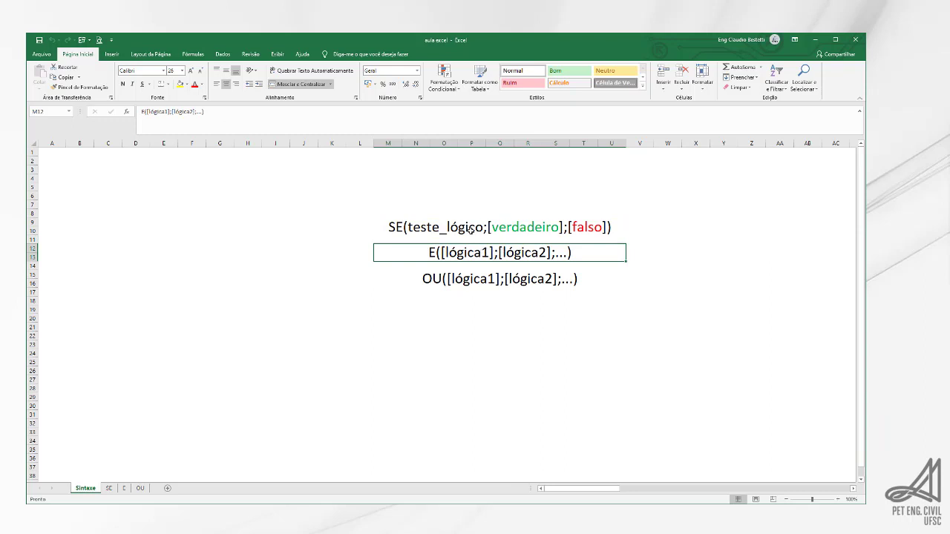
pyautogui.click(469, 230)
pyautogui.press('Down')
pyautogui.press('Down')
pyautogui.click(537, 231)
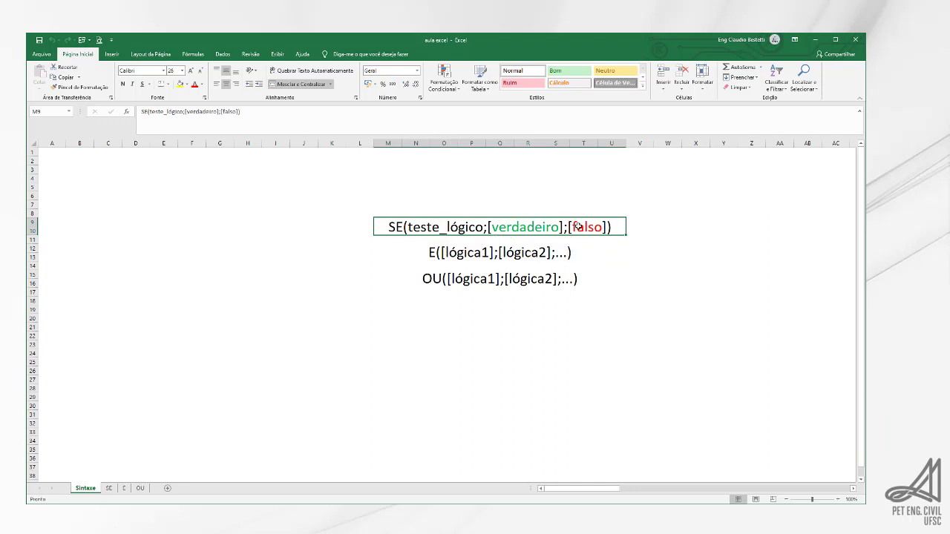
pyautogui.click(556, 280)
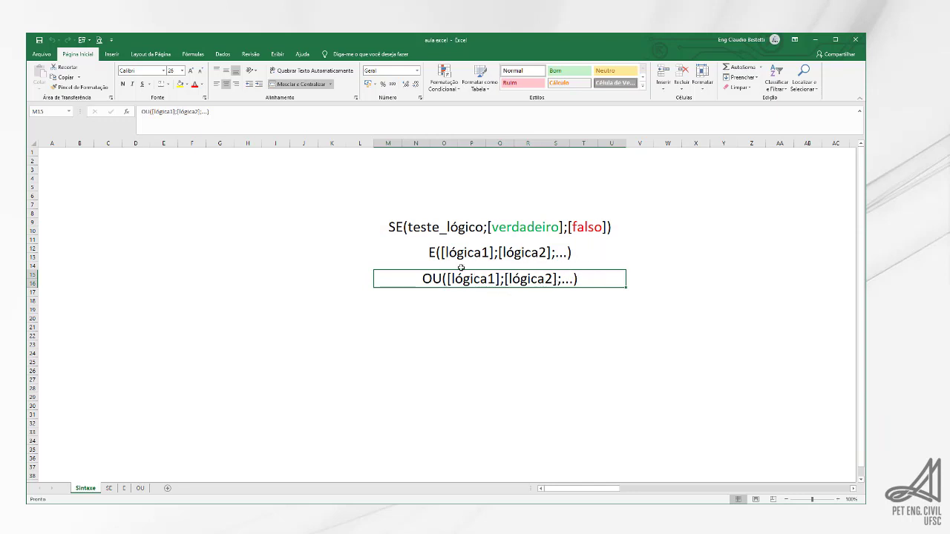
pyautogui.click(541, 230)
pyautogui.click(519, 278)
# Open the SE sheet and examine the students' exam grades and the Média Parcial formula.
pyautogui.click(110, 488)
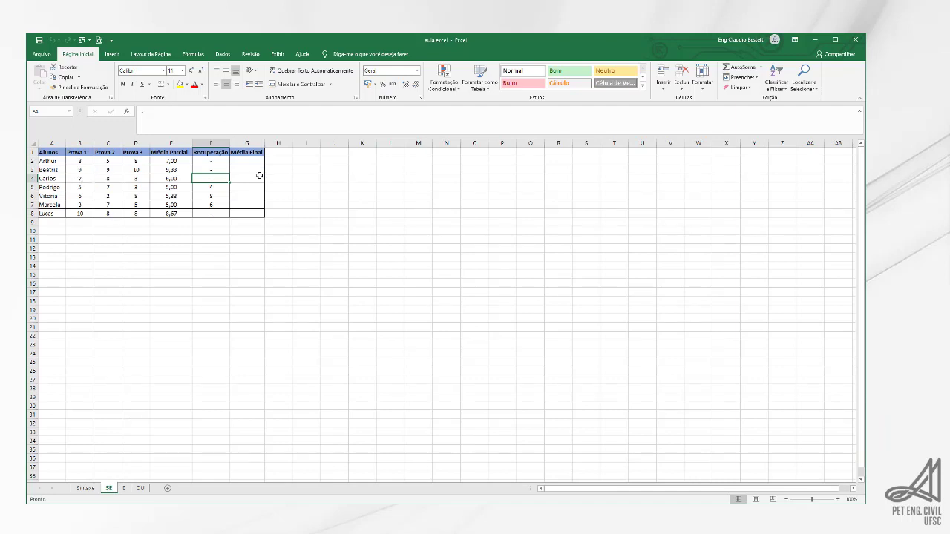
pyautogui.click(57, 162)
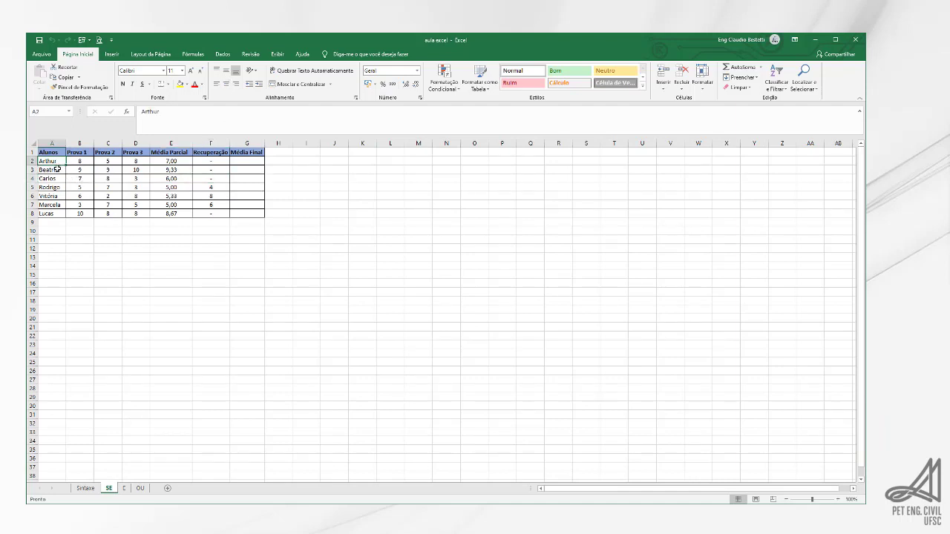
pyautogui.click(58, 170)
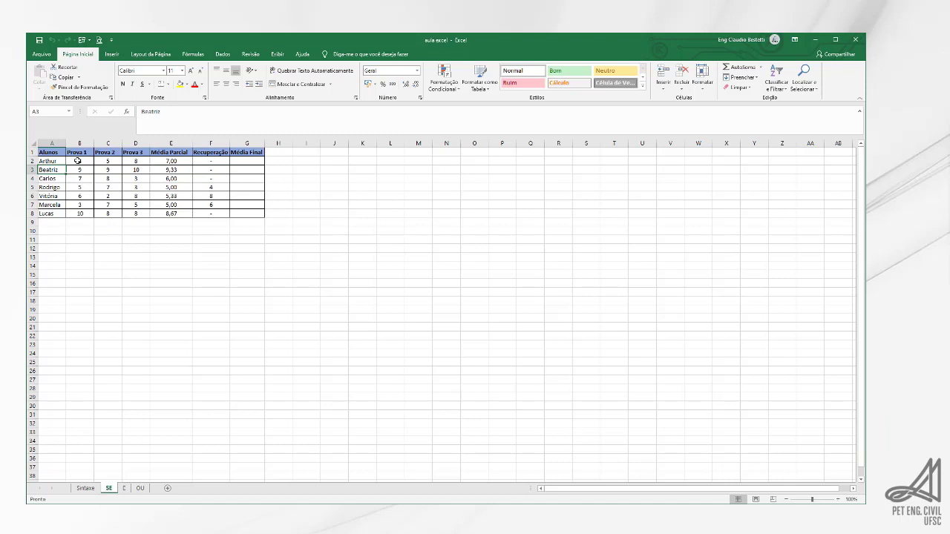
pyautogui.click(77, 161)
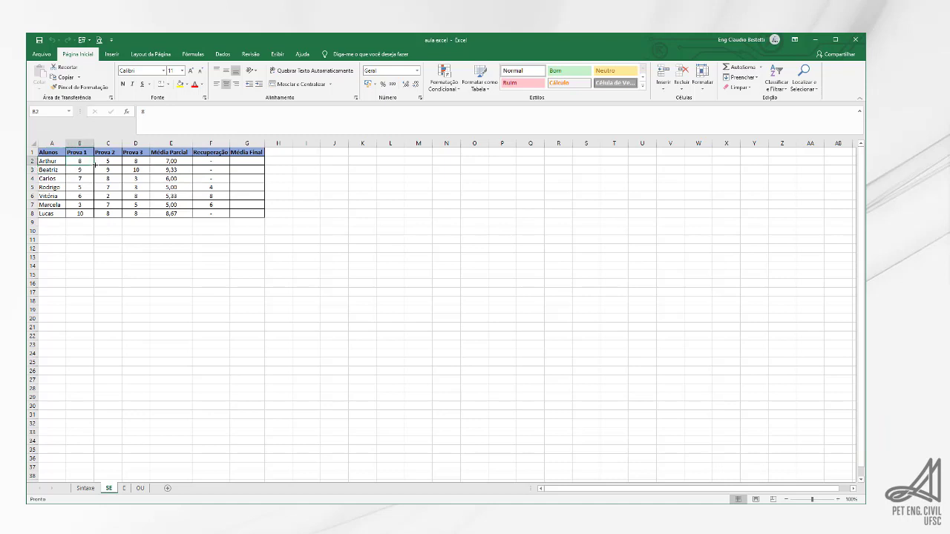
pyautogui.click(178, 178)
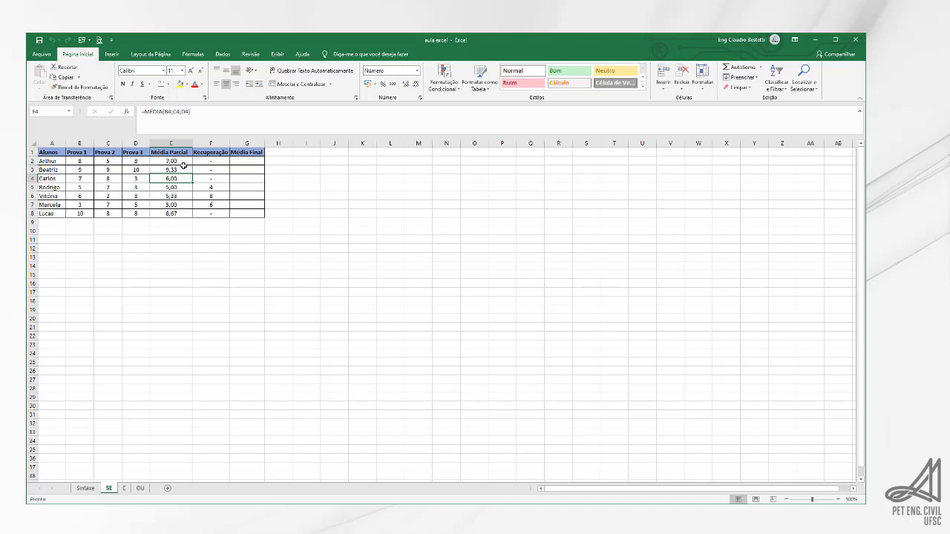
# Compare the Recuperação entries with the Média Parcial values to see which students took the recovery exam.
pyautogui.click(211, 162)
pyautogui.click(212, 171)
pyautogui.click(213, 178)
pyautogui.click(213, 214)
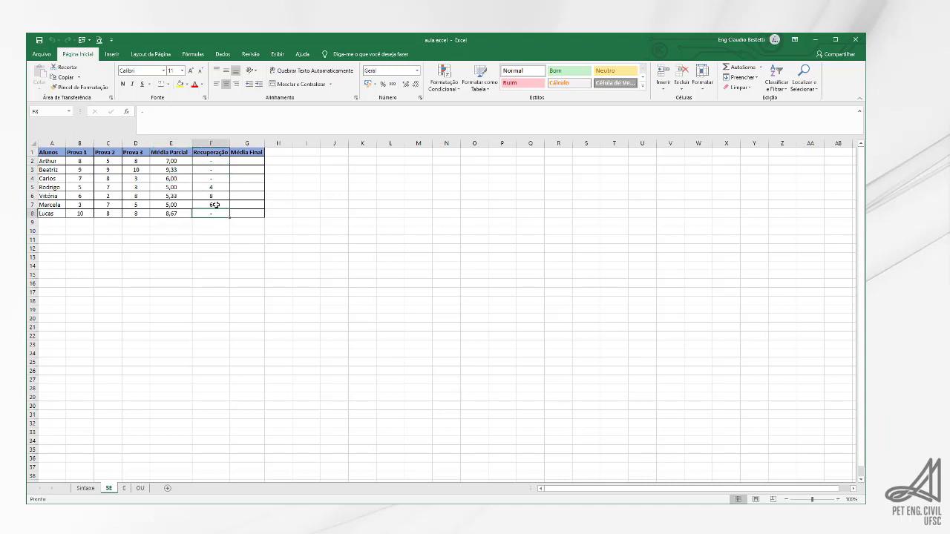
pyautogui.click(179, 188)
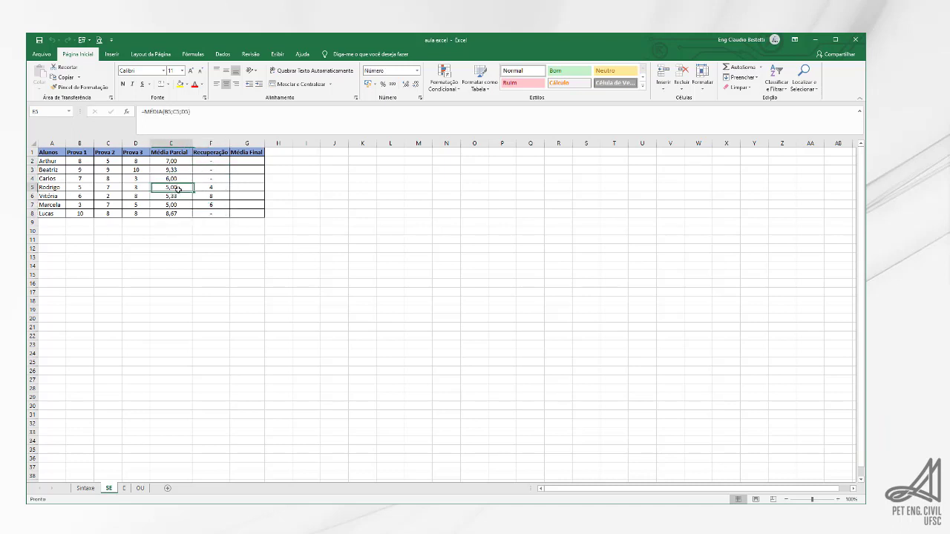
pyautogui.click(178, 197)
pyautogui.click(178, 205)
pyautogui.click(206, 186)
pyautogui.click(207, 196)
pyautogui.click(207, 204)
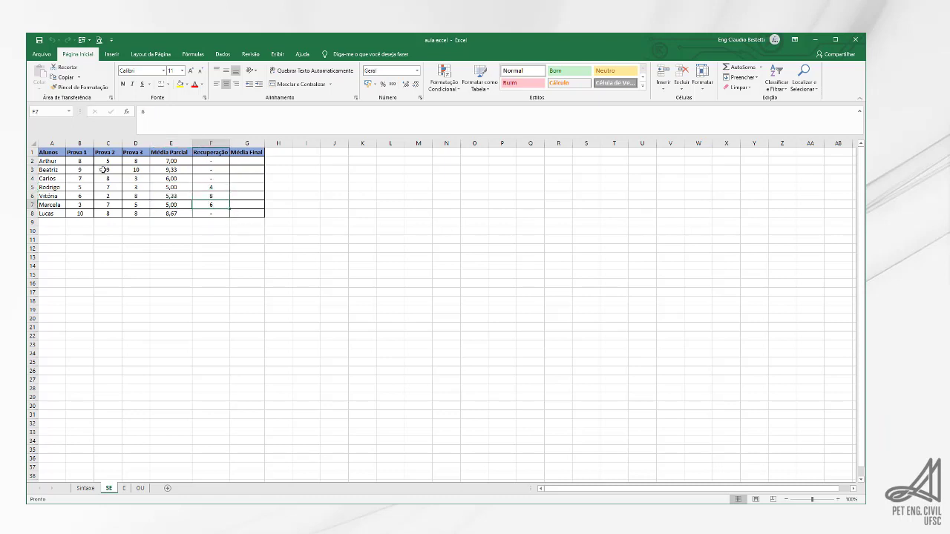
# Examine the empty Média Final cell G2 alongside the Média Parcial in E2 and the Recuperação entries in F2 to F4.
pyautogui.click(235, 160)
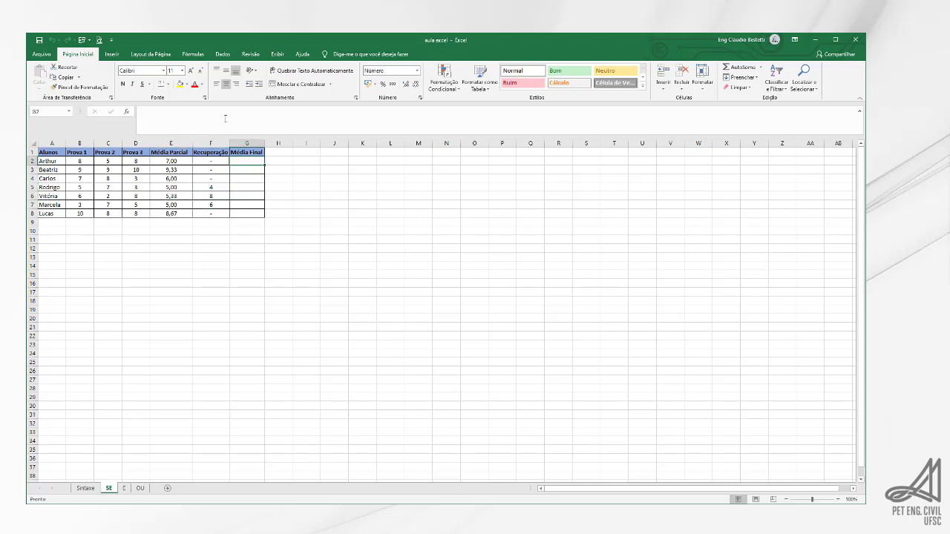
pyautogui.click(225, 118)
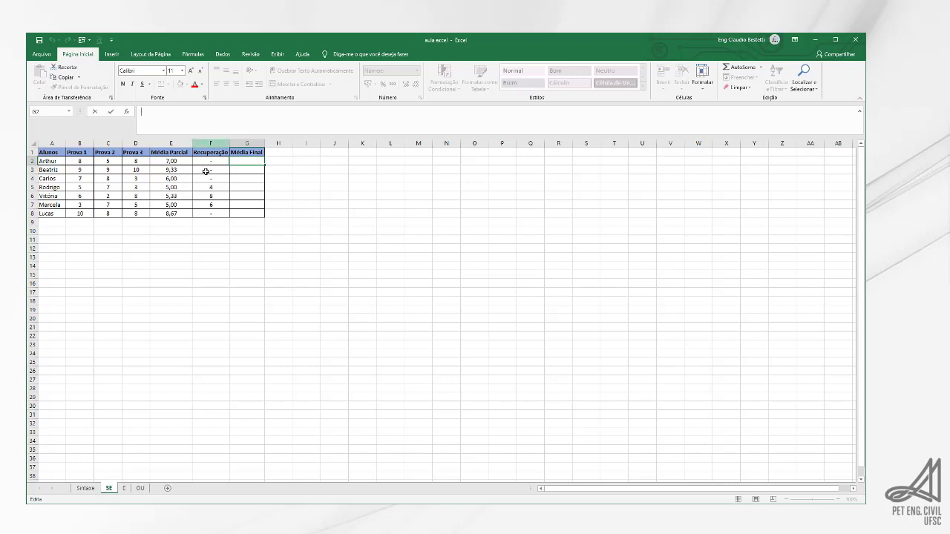
pyautogui.click(164, 161)
pyautogui.click(209, 160)
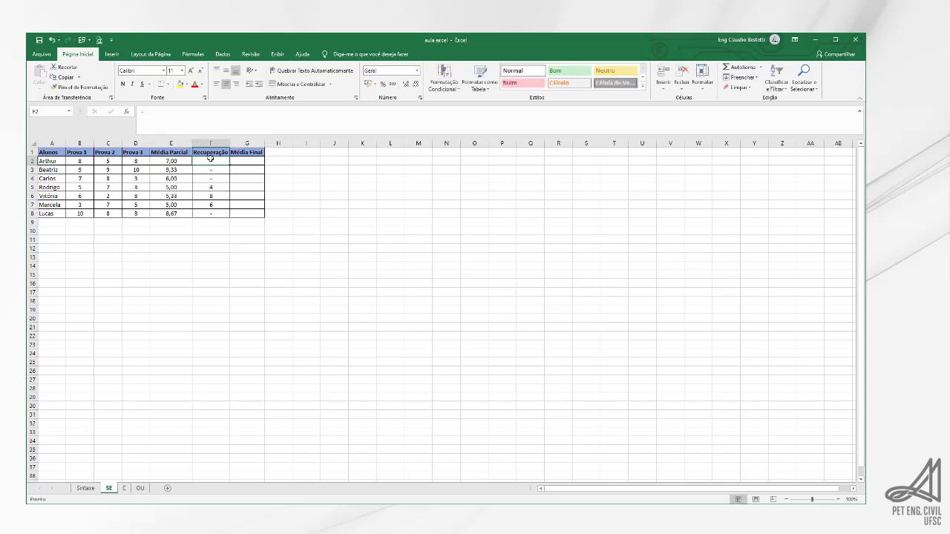
pyautogui.click(241, 161)
pyautogui.click(213, 161)
pyautogui.click(214, 171)
pyautogui.click(213, 180)
pyautogui.click(213, 161)
pyautogui.click(213, 171)
pyautogui.click(213, 180)
# Start an SE formula in G2 with the logical test E2>=6.
pyautogui.click(235, 159)
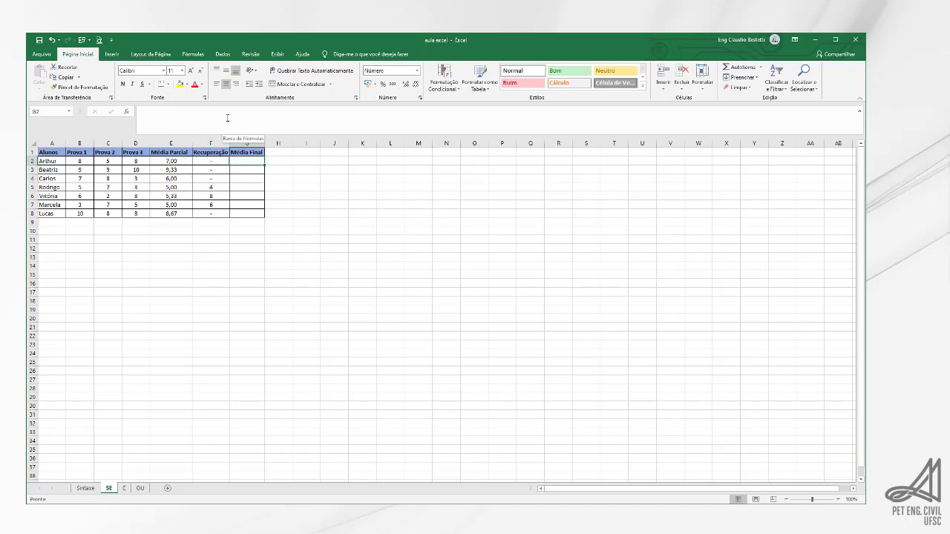
pyautogui.click(227, 118)
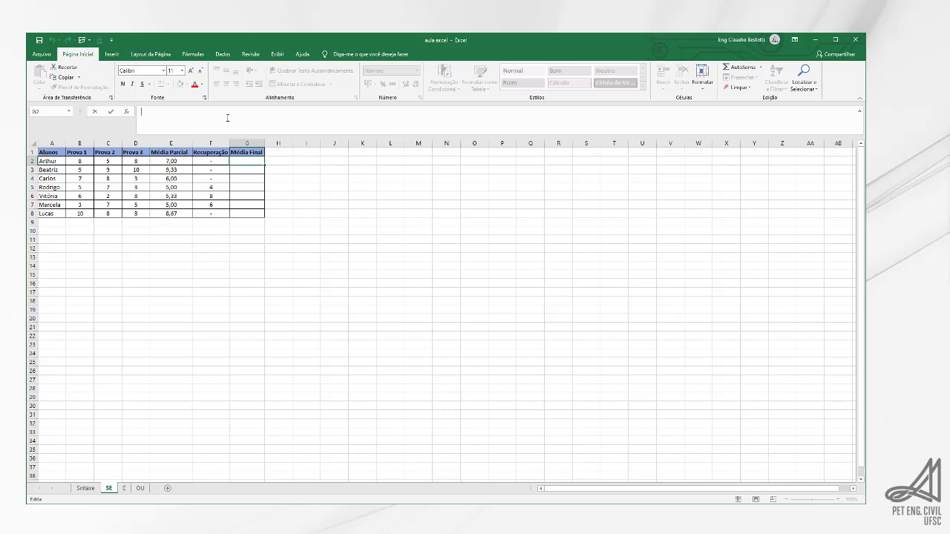
pyautogui.write('=SE(')
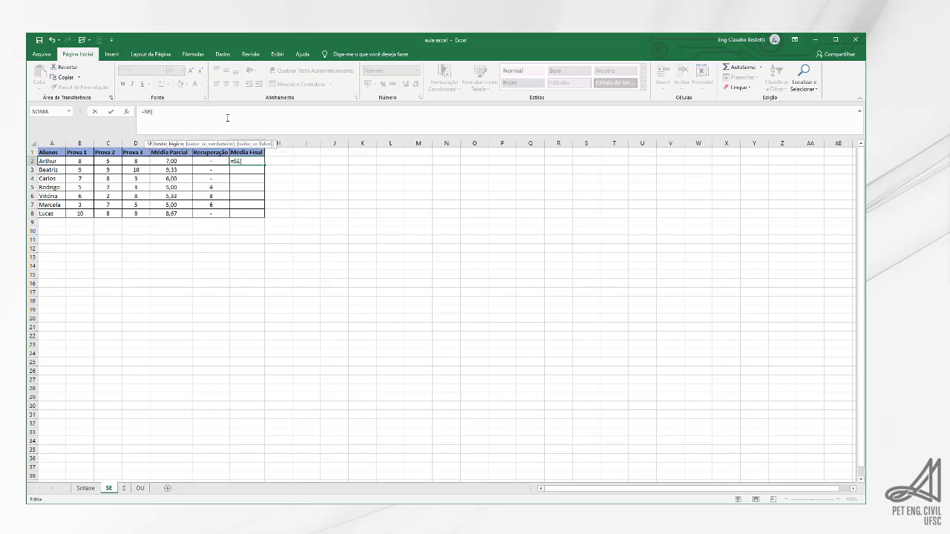
pyautogui.click(184, 160)
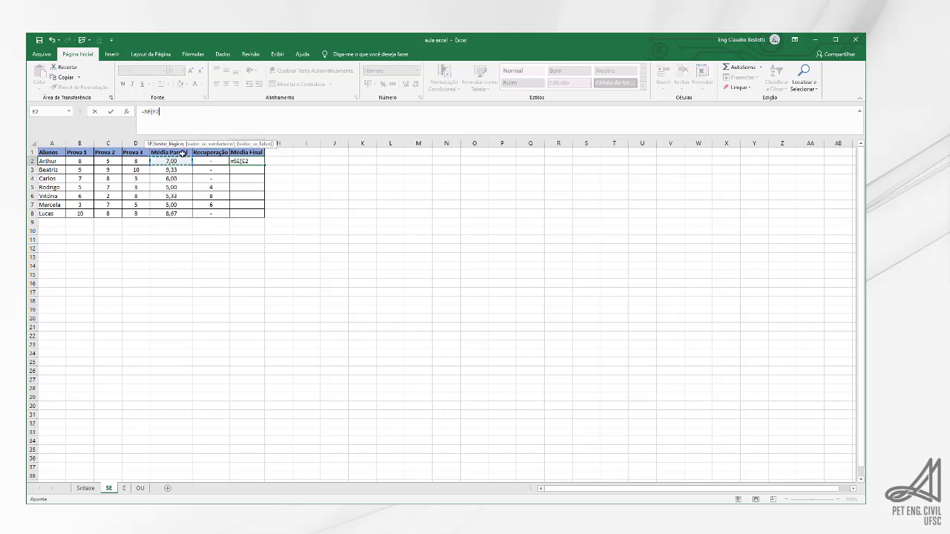
pyautogui.write('>=6;')
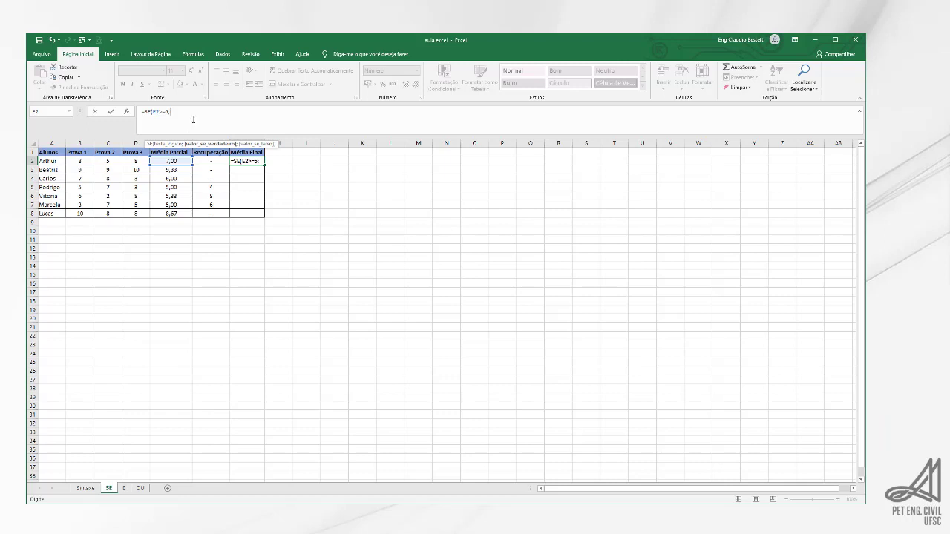
# Complete the G2 formula with E2 as the true value and MÉDIA(E2;F2) as the false value, and commit it.
pyautogui.click(185, 161)
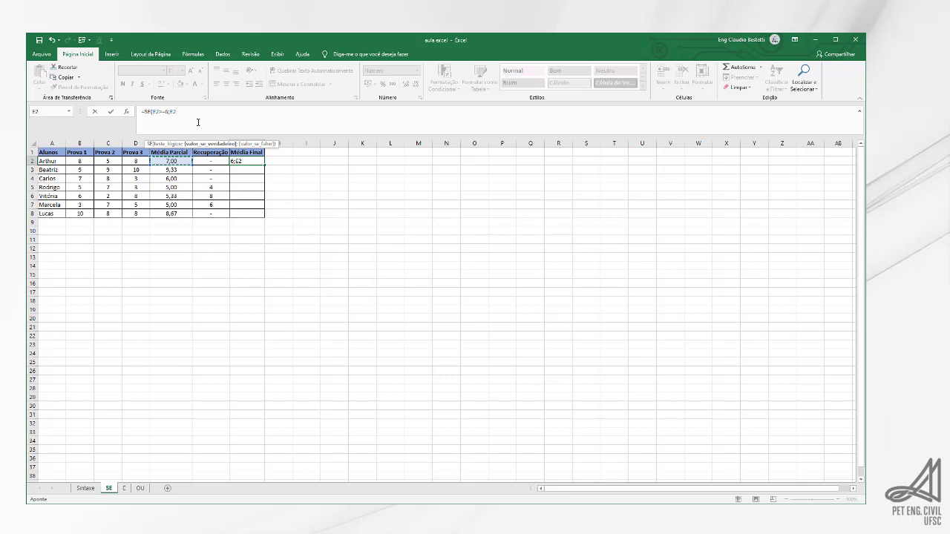
pyautogui.write(';')
pyautogui.write('MED')
pyautogui.press('BackSpace')
pyautogui.press('BackSpace')
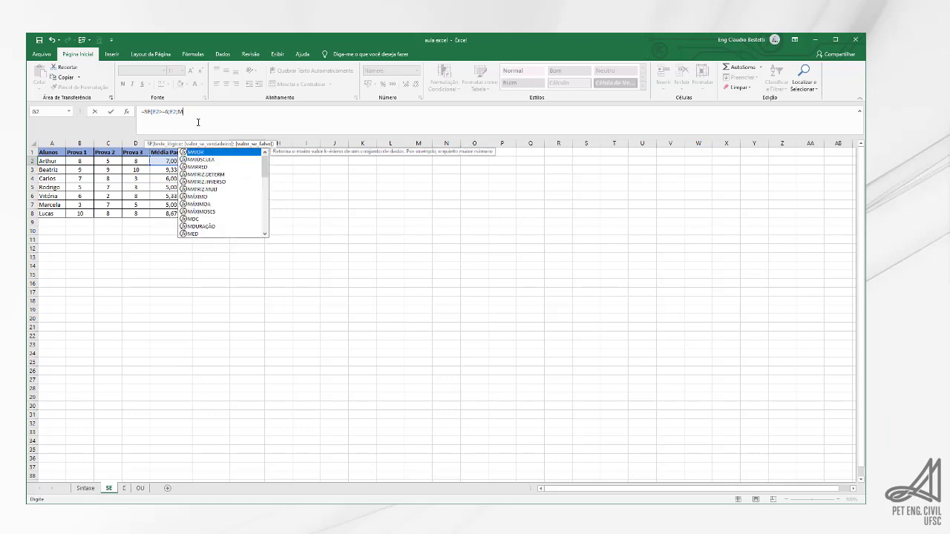
pyautogui.write('ÉDIA(')
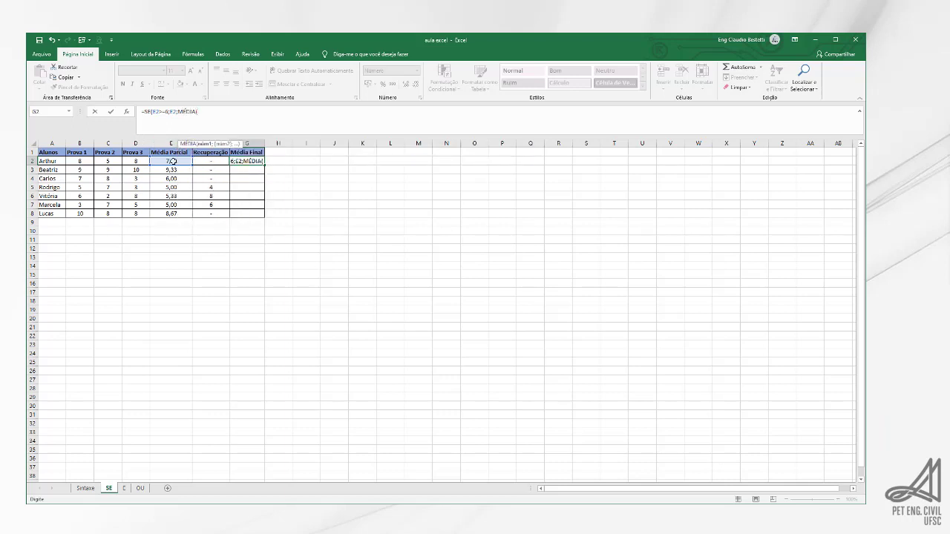
pyautogui.click(173, 161)
pyautogui.write(';')
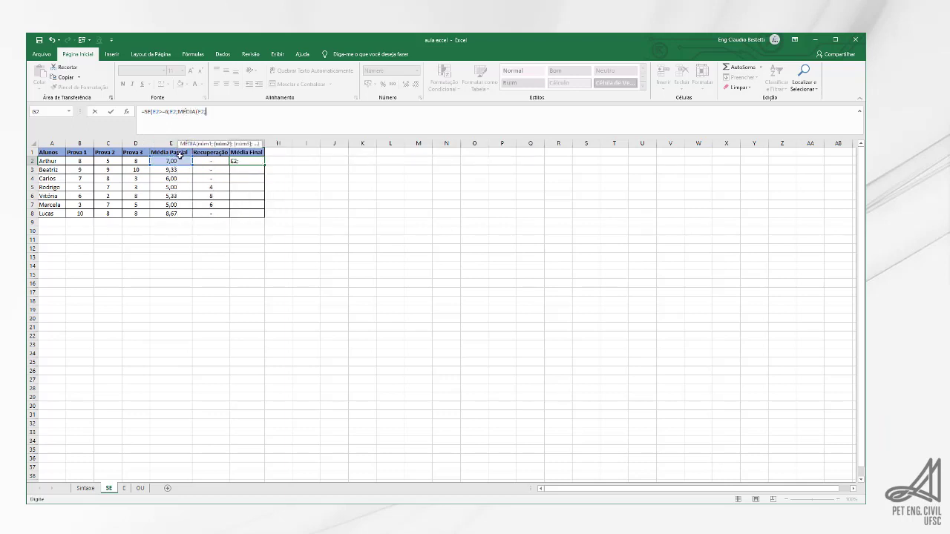
pyautogui.click(201, 161)
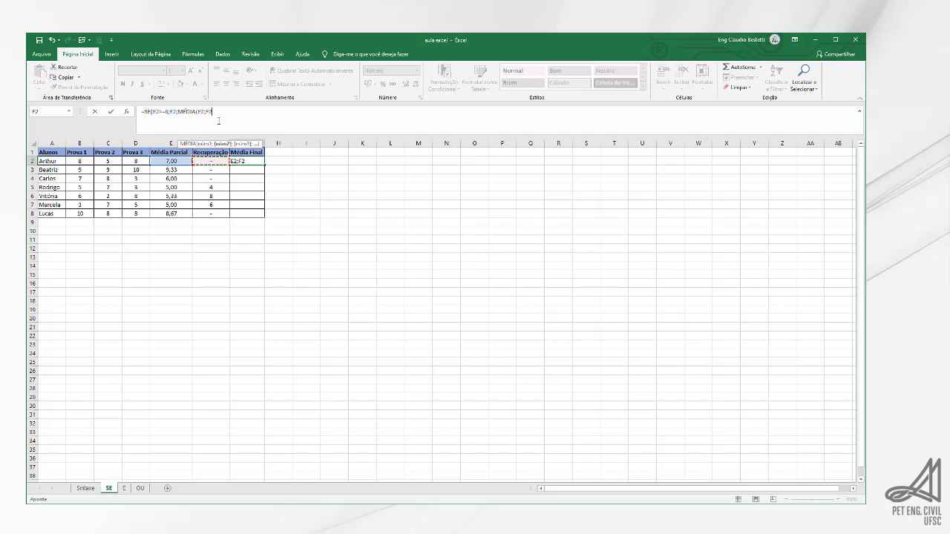
pyautogui.write('))')
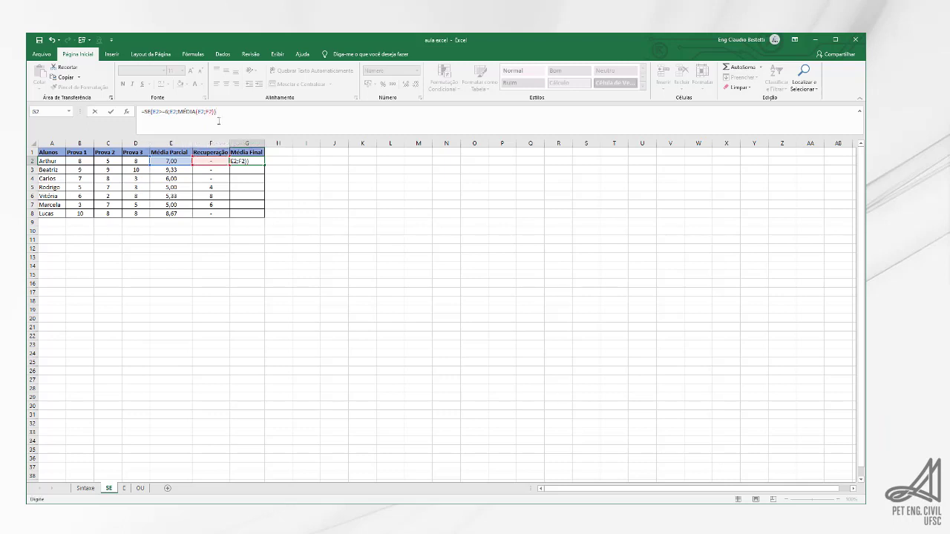
pyautogui.press('Return')
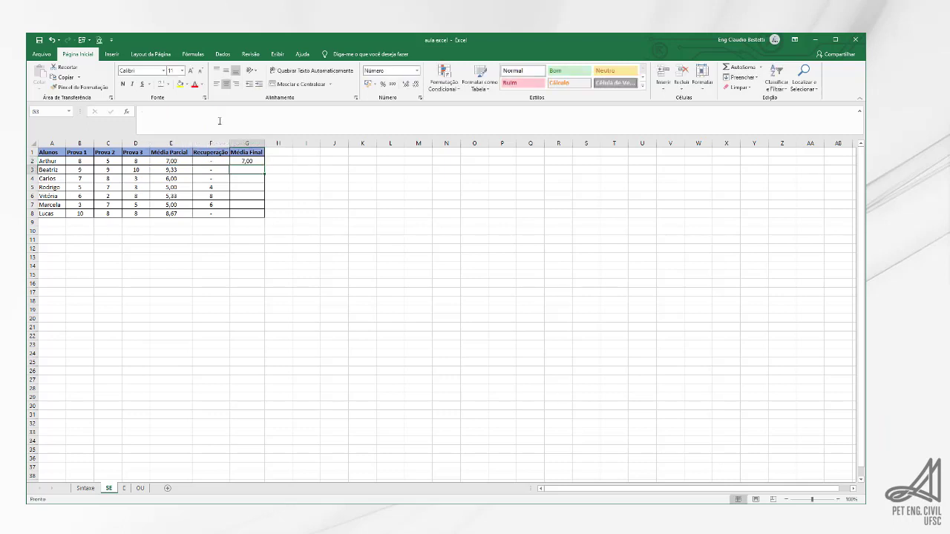
# Check the G2 formula against its source cells and fill it down the Média Final column to G8.
pyautogui.click(249, 161)
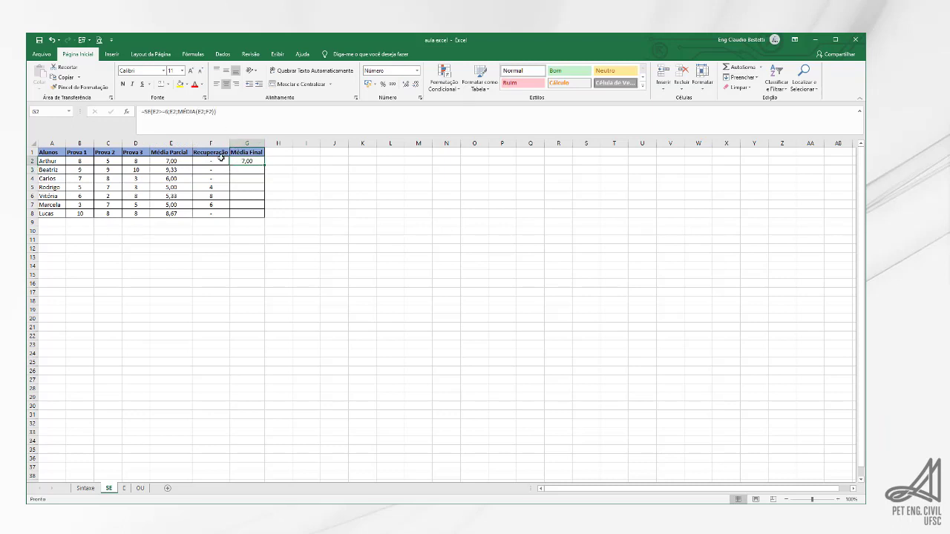
pyautogui.click(66, 161)
pyautogui.click(211, 160)
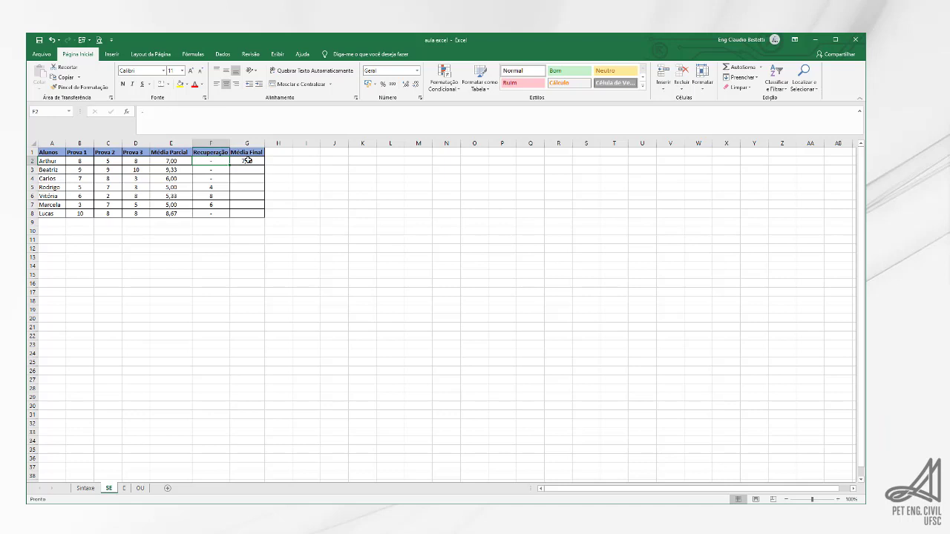
pyautogui.click(248, 160)
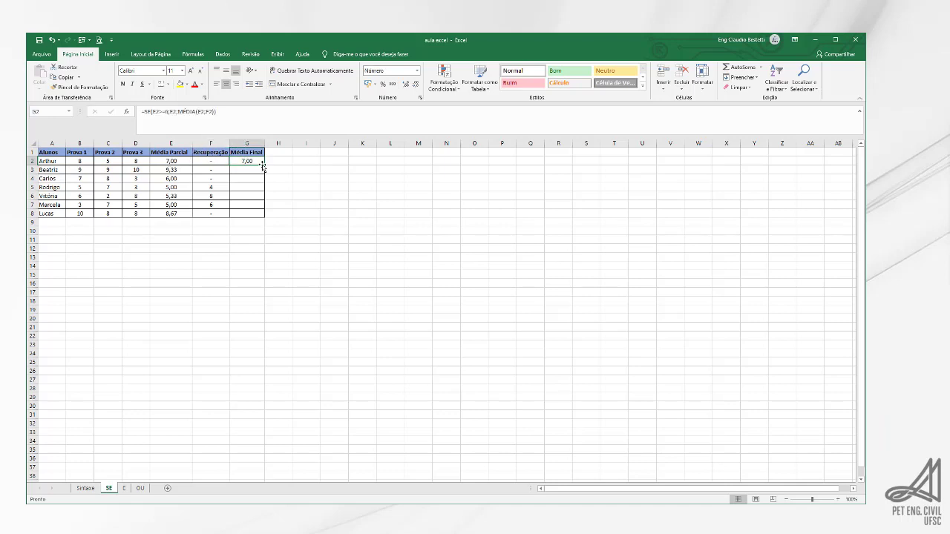
pyautogui.moveTo(263, 164); pyautogui.dragTo(265, 217)
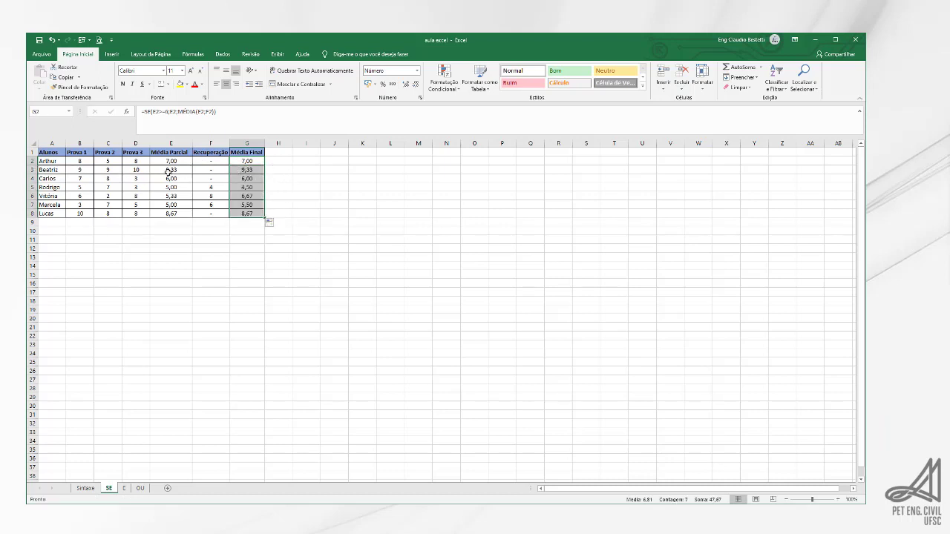
# Check the copied Média Final formula in row 3 and compare the Média Parcial and Recuperação cells of rows 3 and 4.
pyautogui.click(53, 170)
pyautogui.click(225, 169)
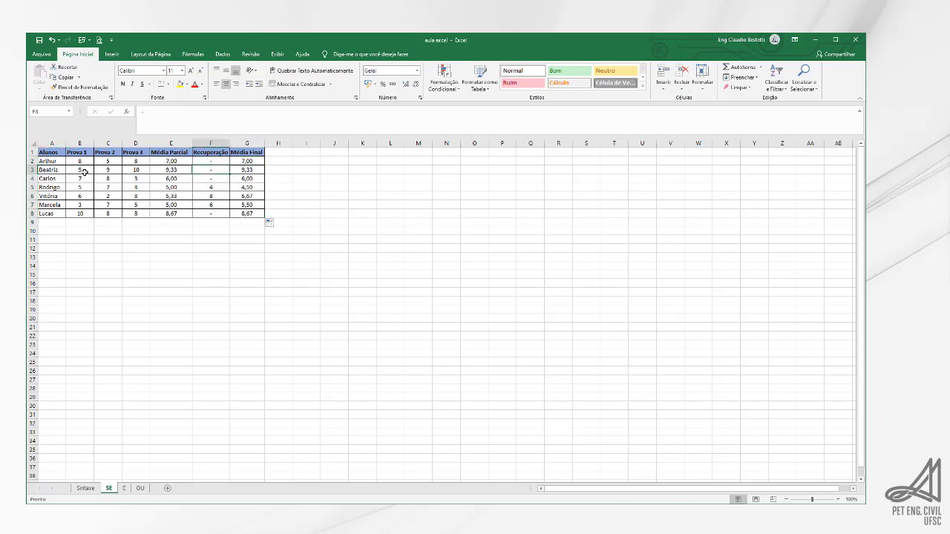
pyautogui.click(246, 170)
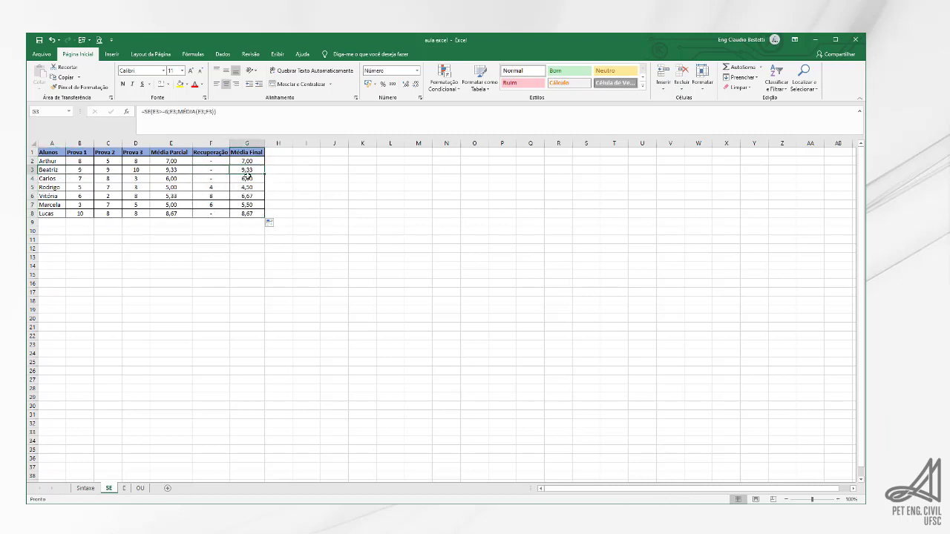
pyautogui.click(197, 178)
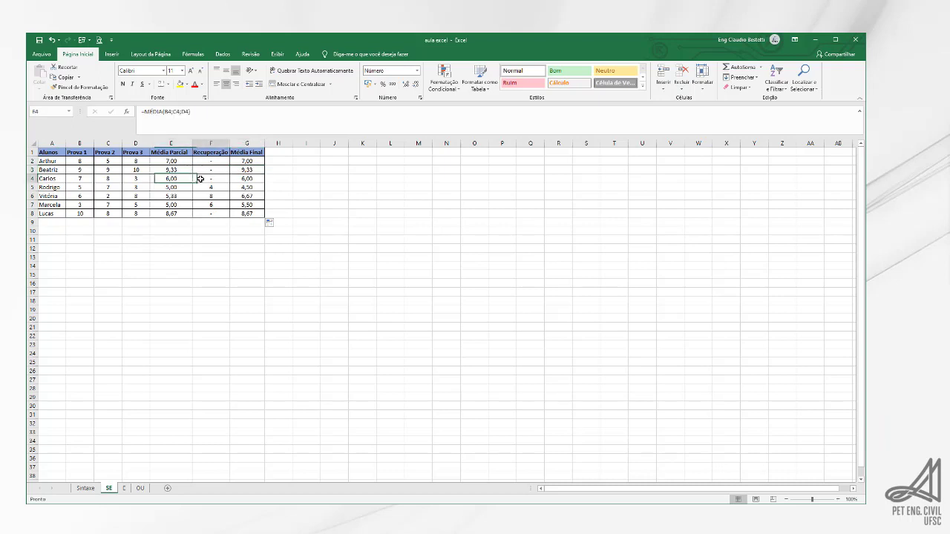
# Compare Média Parcial and Recuperação in row 5 with its Média Final, and inspect the copied formulas in G5 to G8.
pyautogui.click(60, 187)
pyautogui.click(56, 196)
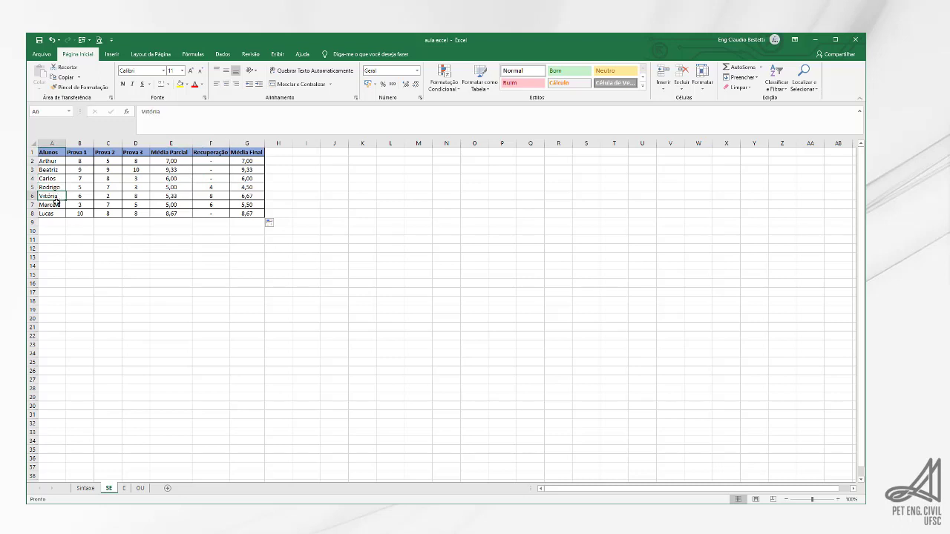
pyautogui.click(220, 189)
pyautogui.click(187, 189)
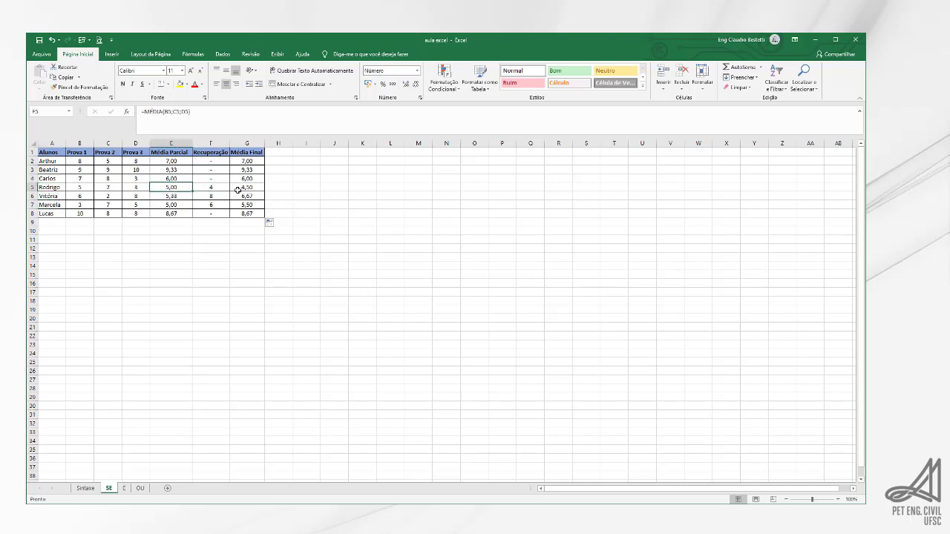
pyautogui.click(238, 190)
pyautogui.click(171, 185)
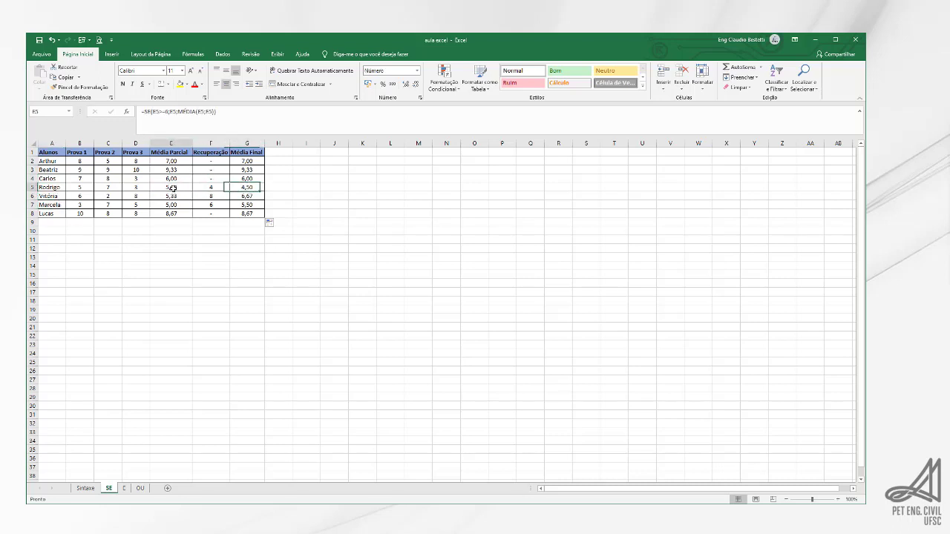
pyautogui.click(214, 187)
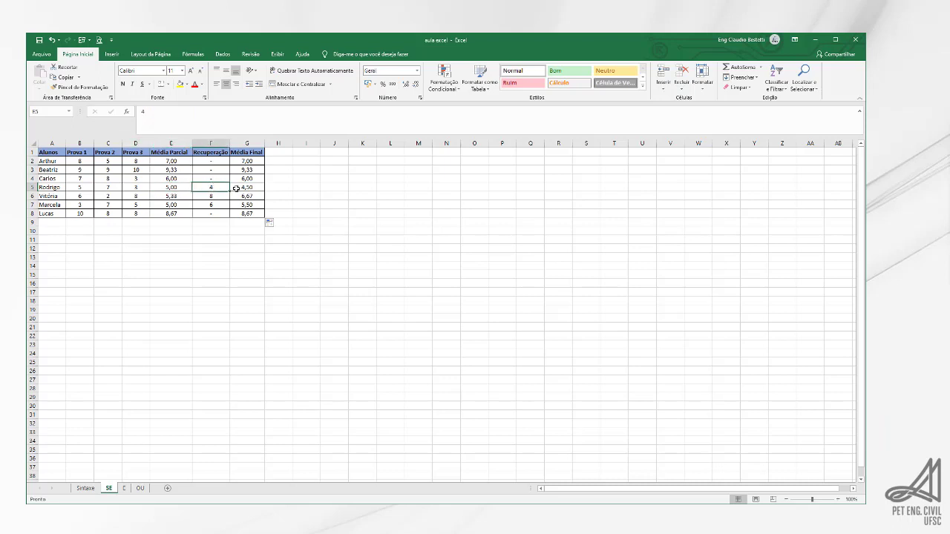
pyautogui.click(251, 189)
pyautogui.click(252, 196)
pyautogui.click(254, 205)
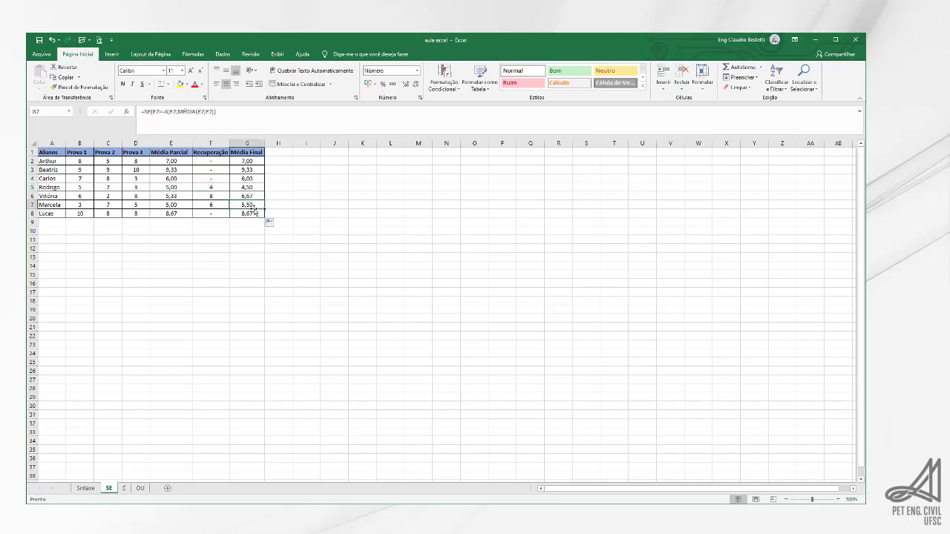
pyautogui.click(254, 213)
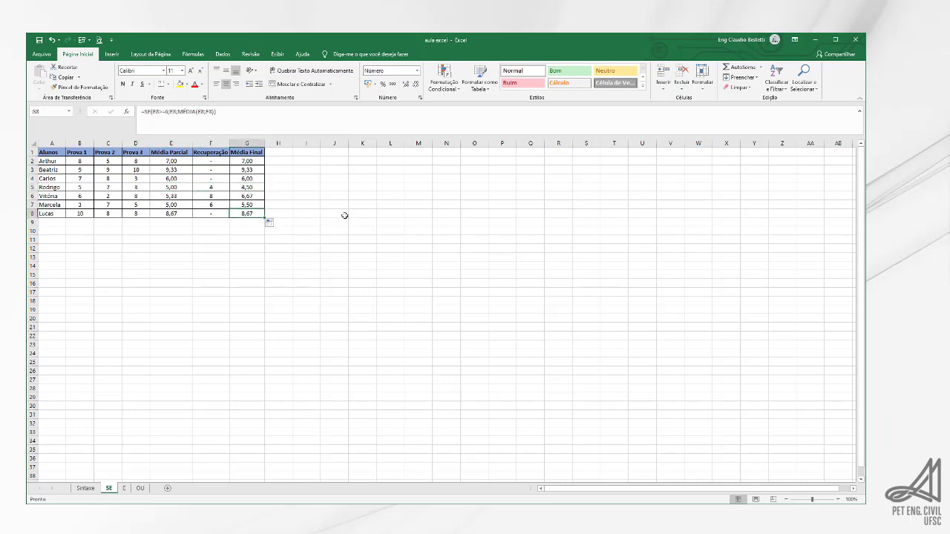
# On the E sheet, start an SE formula in Situação cell I2 with the logical test E(G2>=6;H2>=0,75).
pyautogui.click(126, 488)
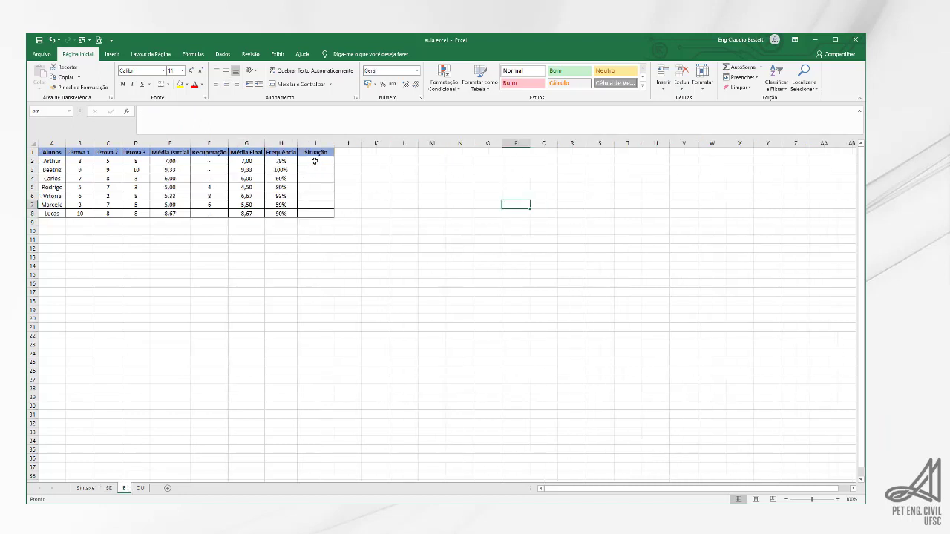
pyautogui.click(318, 165)
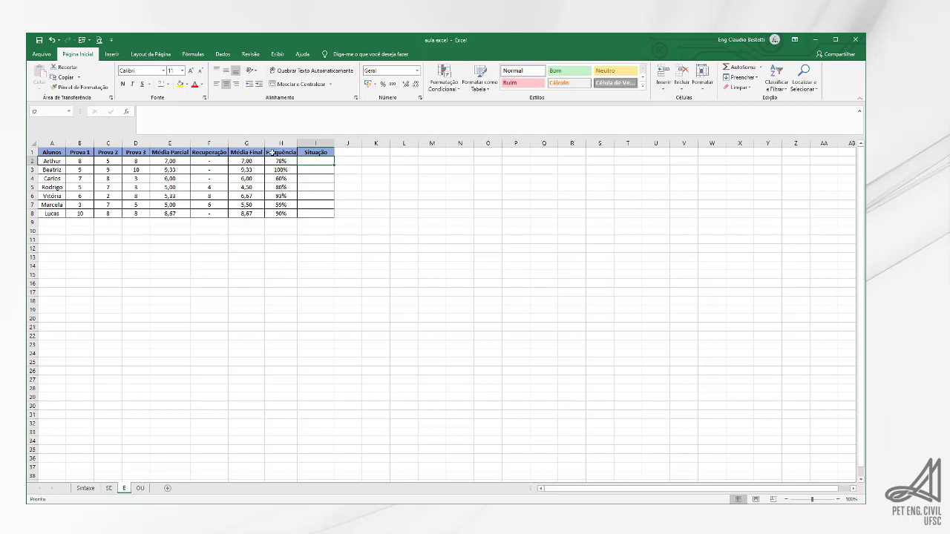
pyautogui.click(247, 116)
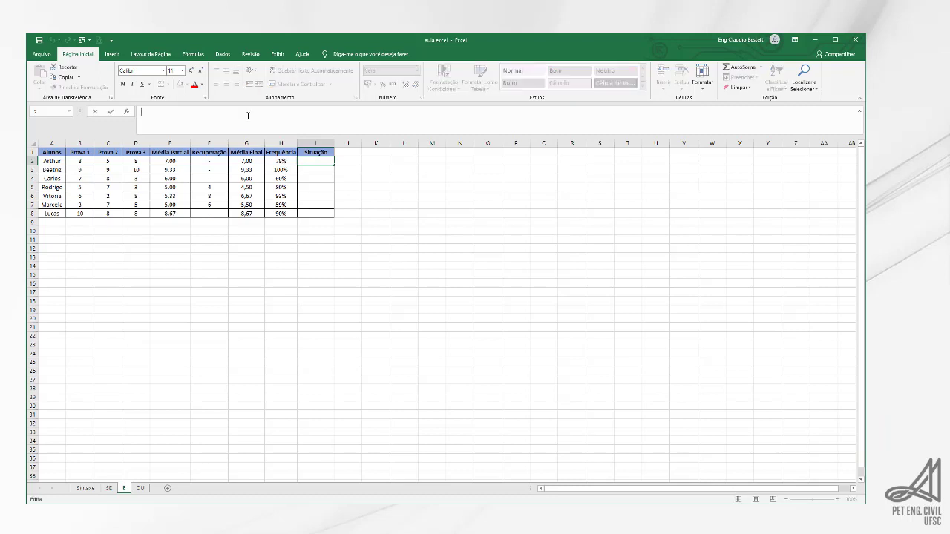
pyautogui.write('=se')
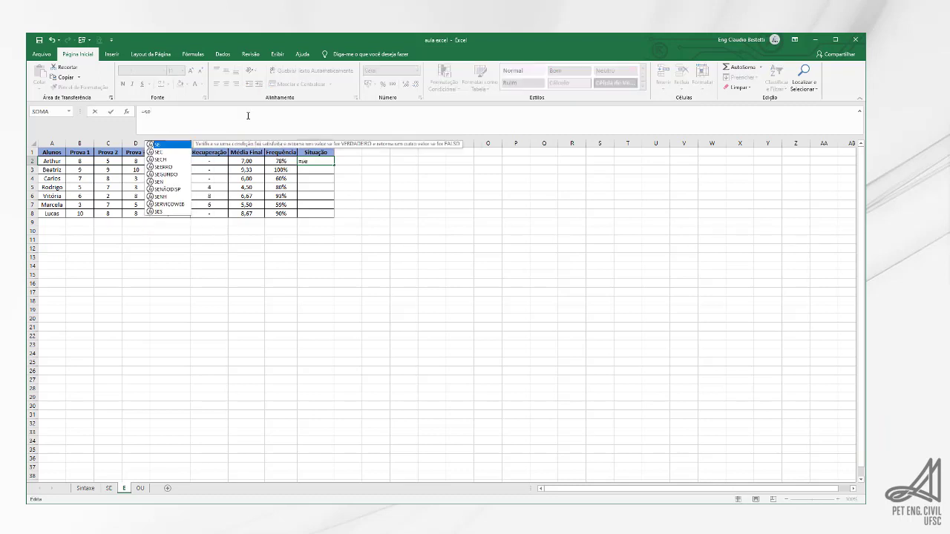
pyautogui.write('(')
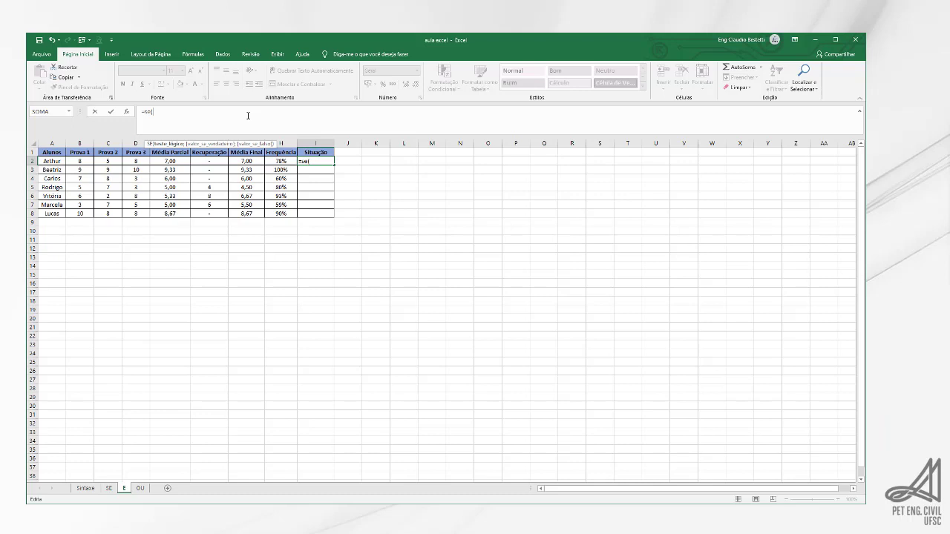
pyautogui.write('E(')
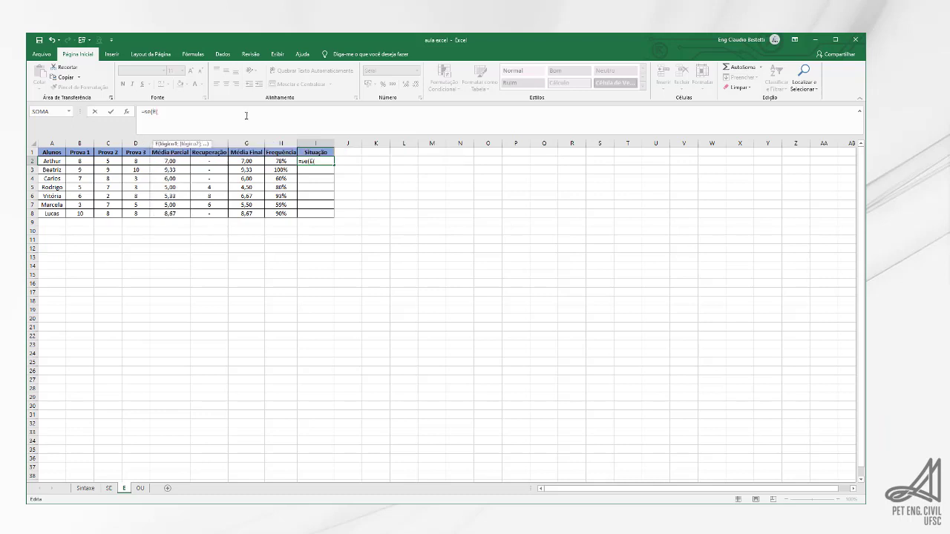
pyautogui.click(236, 163)
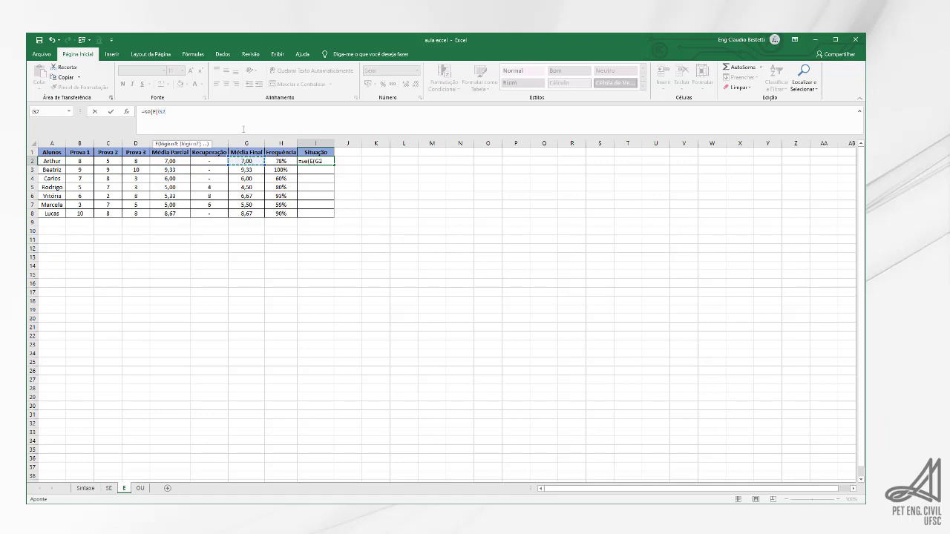
pyautogui.write('>=6;')
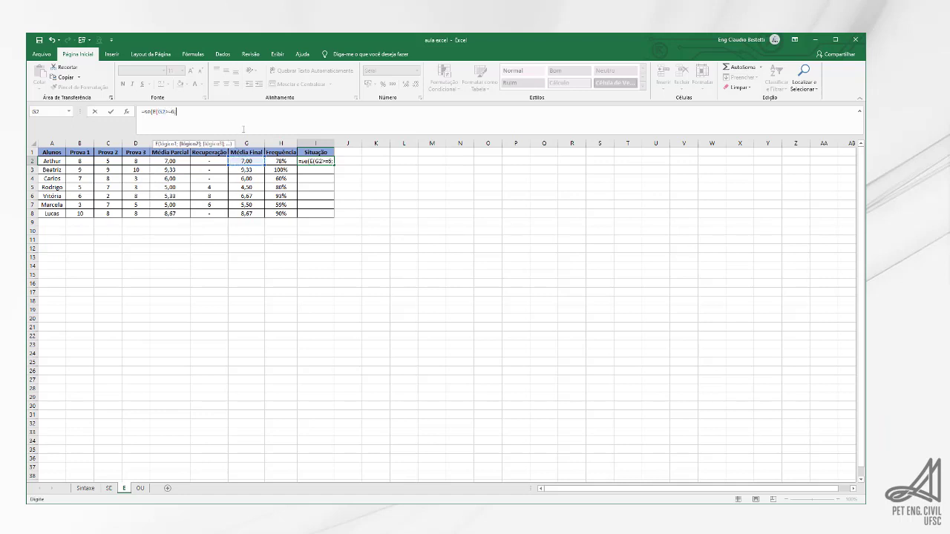
pyautogui.click(282, 161)
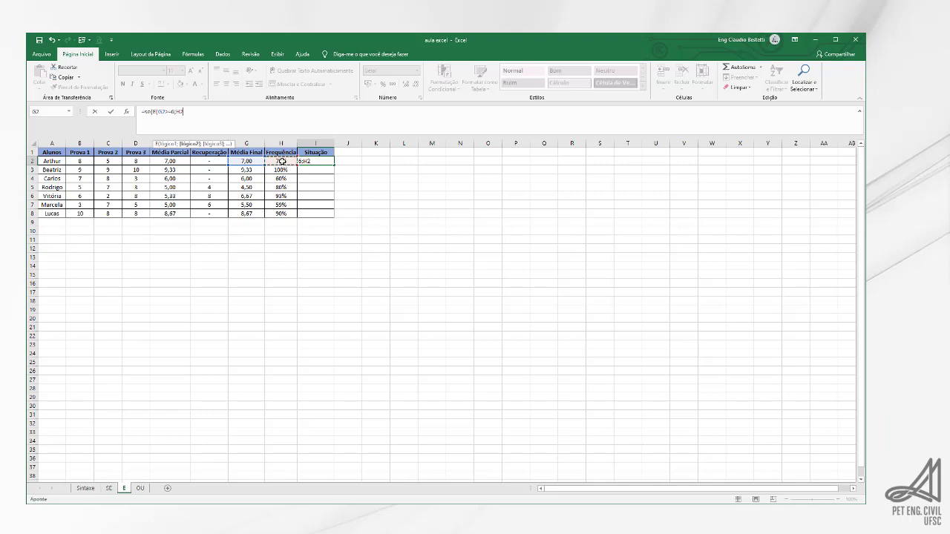
pyautogui.write('>=0,75')
pyautogui.write(')')
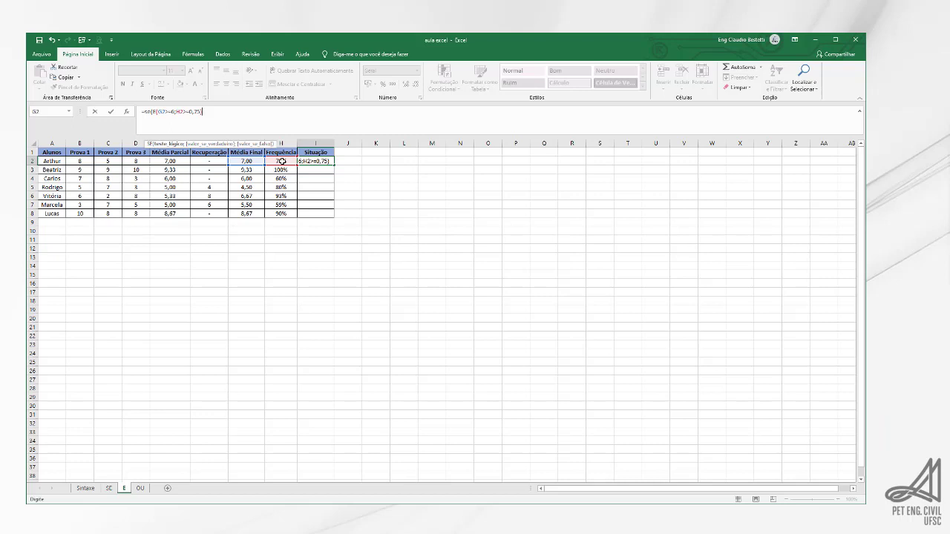
# Complete the I2 formula with "Aprovado" as the true value and "Reprovado" as the false value, and commit it.
pyautogui.write(';"Aprovado')
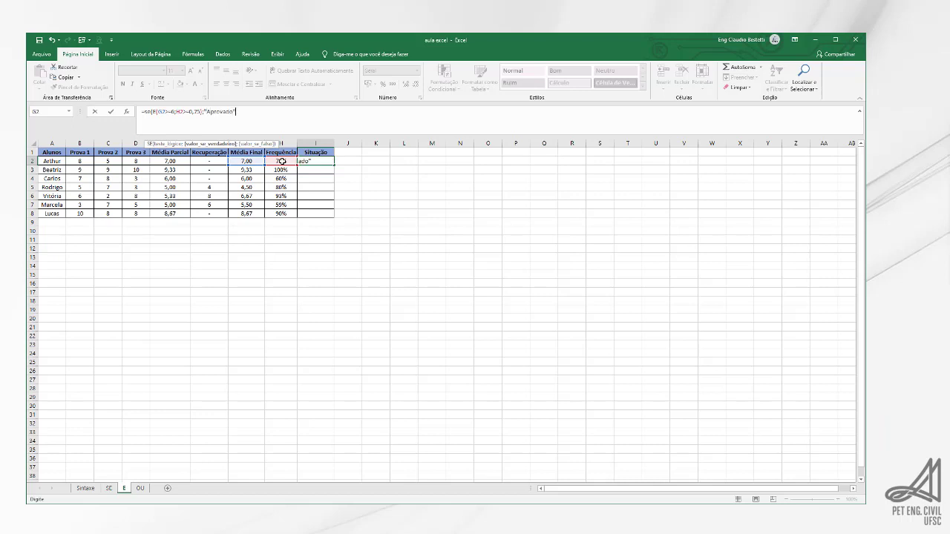
pyautogui.write('";"Reprovado")')
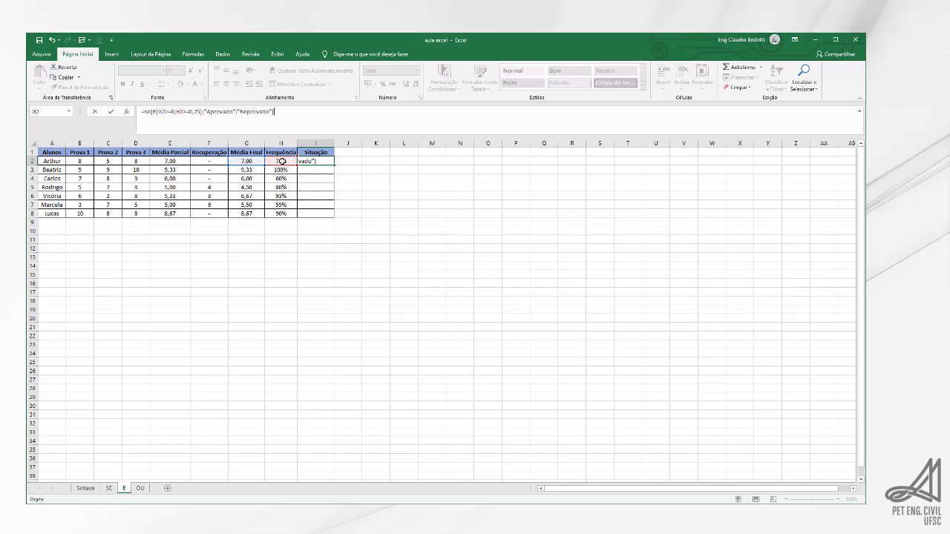
pyautogui.press('Return')
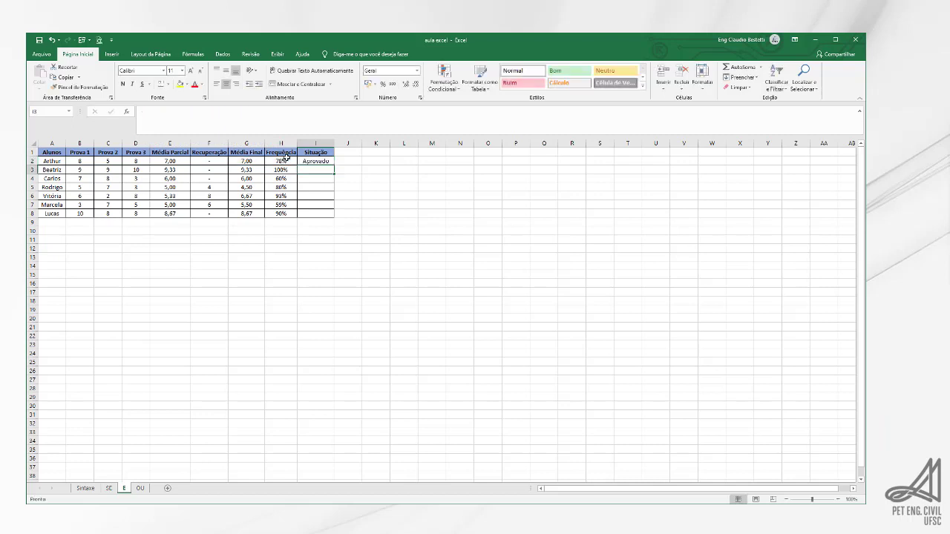
# Check the I2 formula against G2 and H2 and fill it down the Situação column to I8.
pyautogui.click(236, 161)
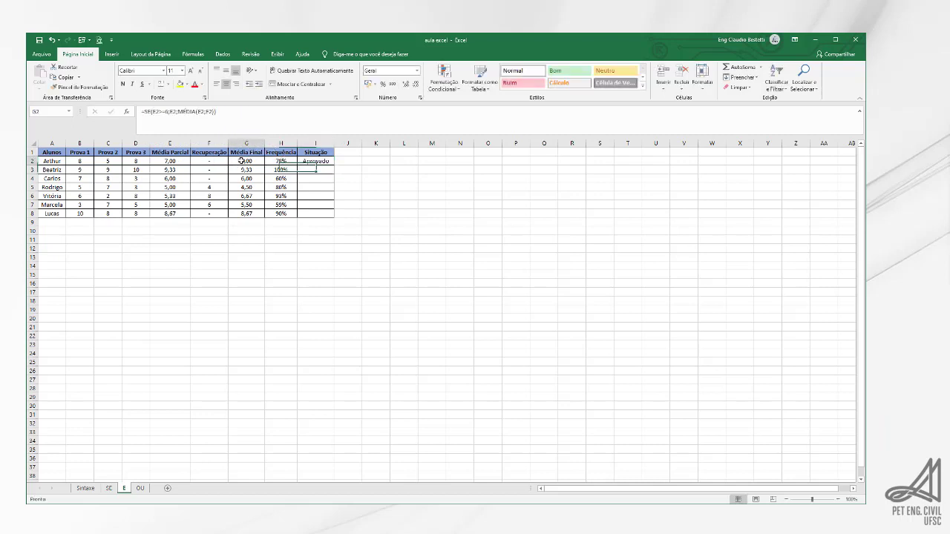
pyautogui.click(289, 161)
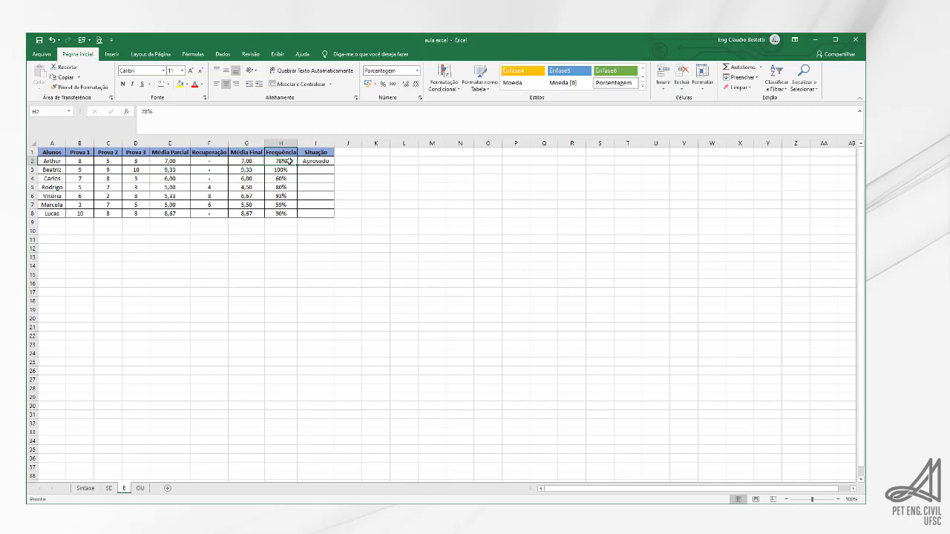
pyautogui.click(330, 161)
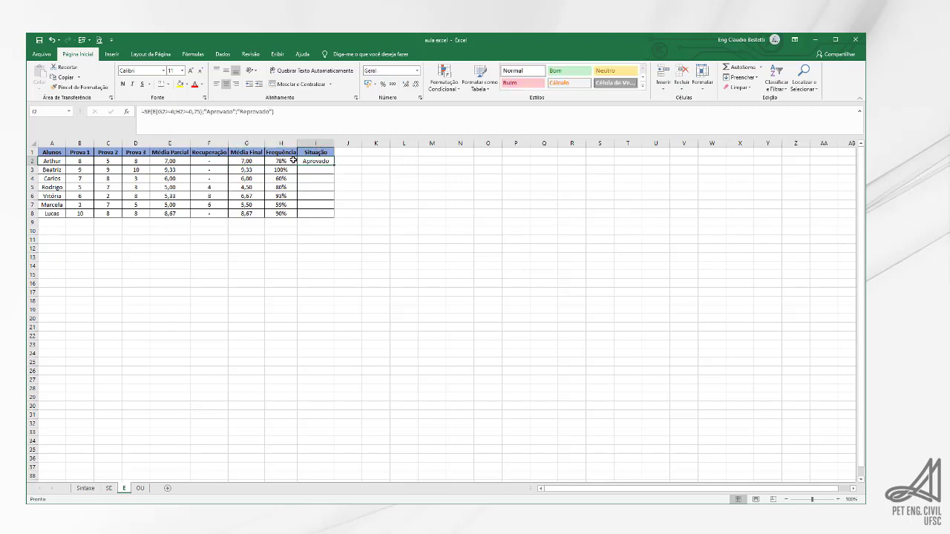
pyautogui.moveTo(334, 166); pyautogui.dragTo(335, 217)
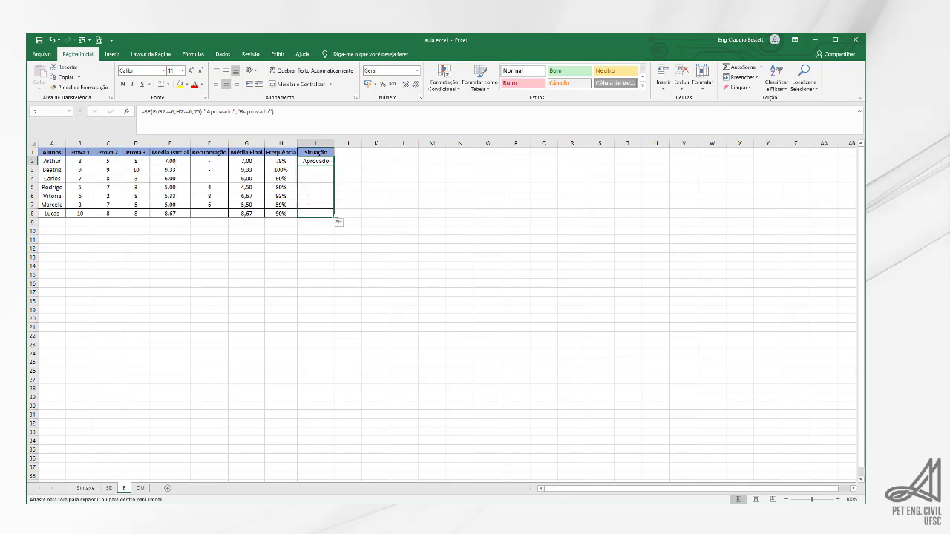
# Compare Média Final and Frequência in rows 4 and 5 with the filled Situação results, and review the remaining rows.
pyautogui.click(261, 178)
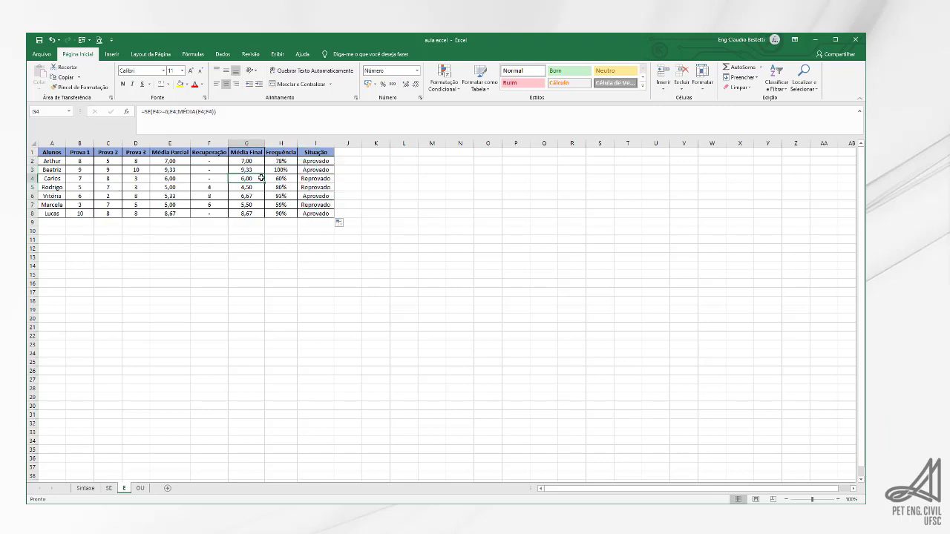
pyautogui.click(278, 178)
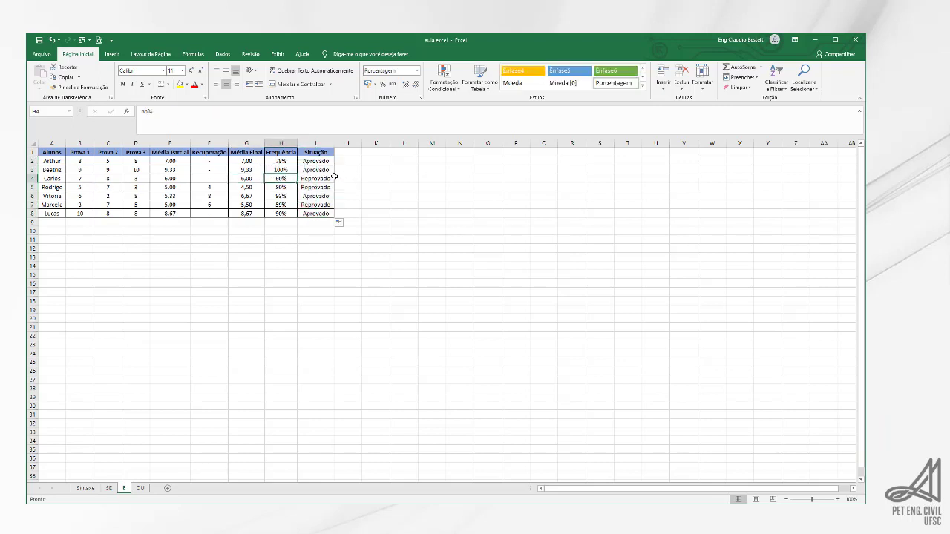
pyautogui.click(262, 187)
pyautogui.click(282, 187)
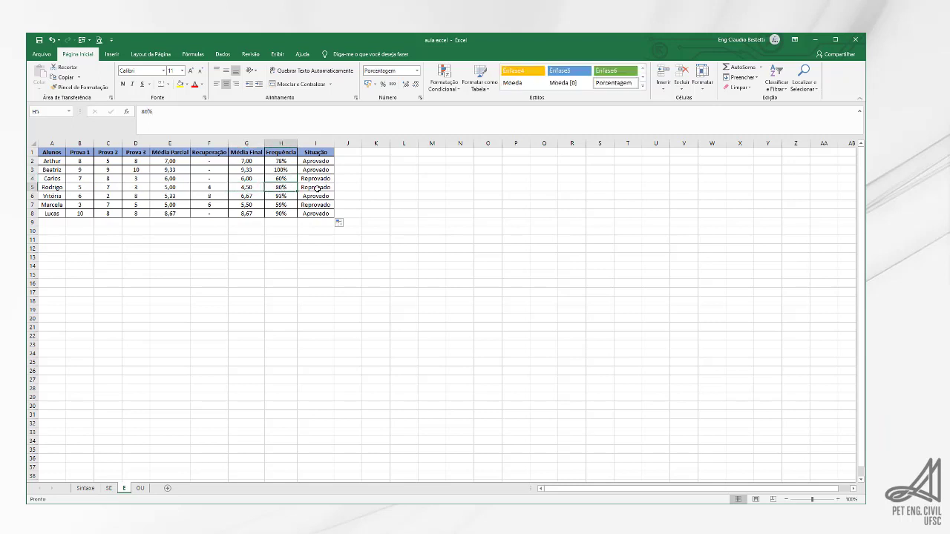
pyautogui.click(317, 189)
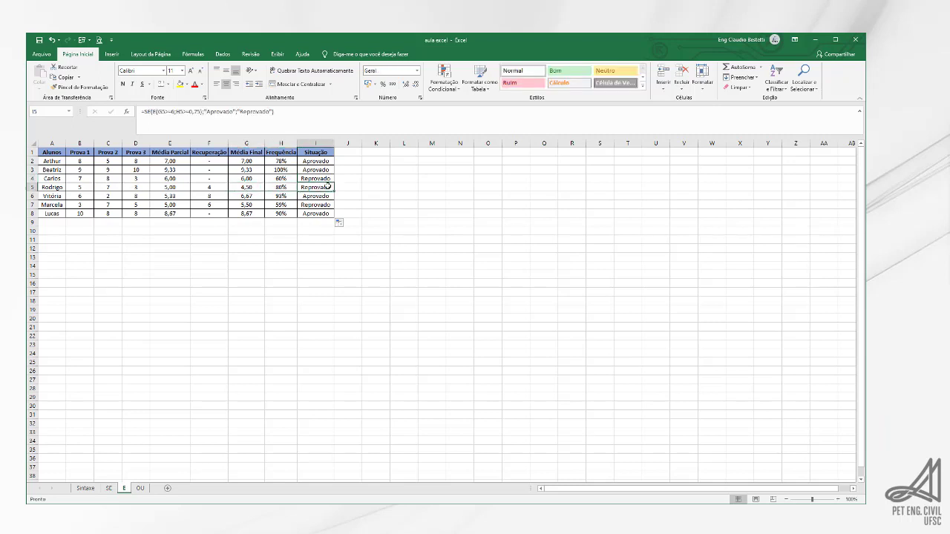
pyautogui.click(310, 203)
pyautogui.click(312, 219)
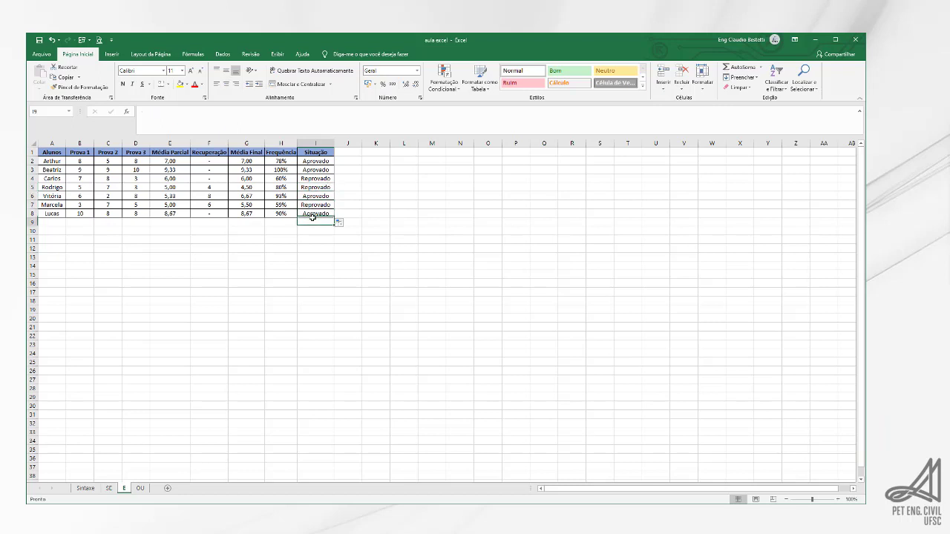
# On the OU sheet, start an SE formula in Situação cell I2 with the logical test OU(G2<=6;H2<=0,75).
pyautogui.click(141, 488)
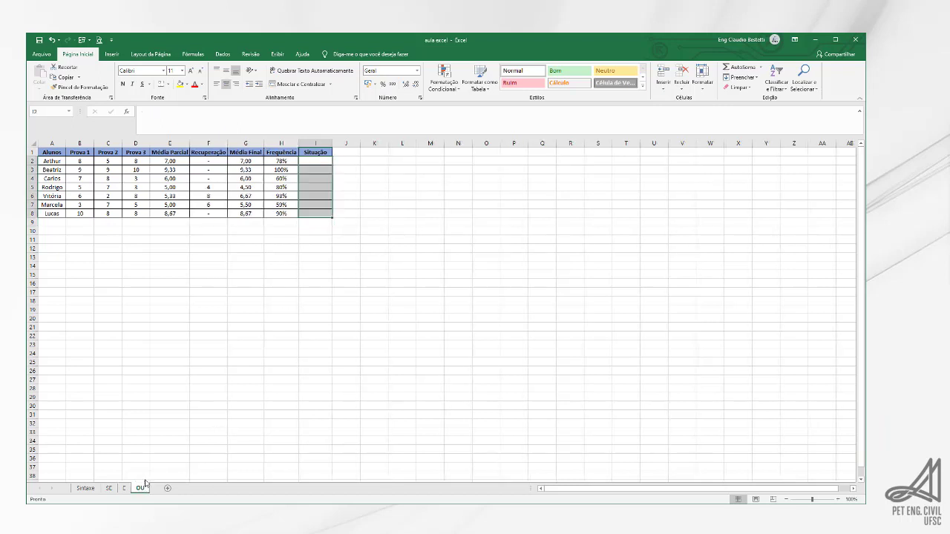
pyautogui.click(171, 120)
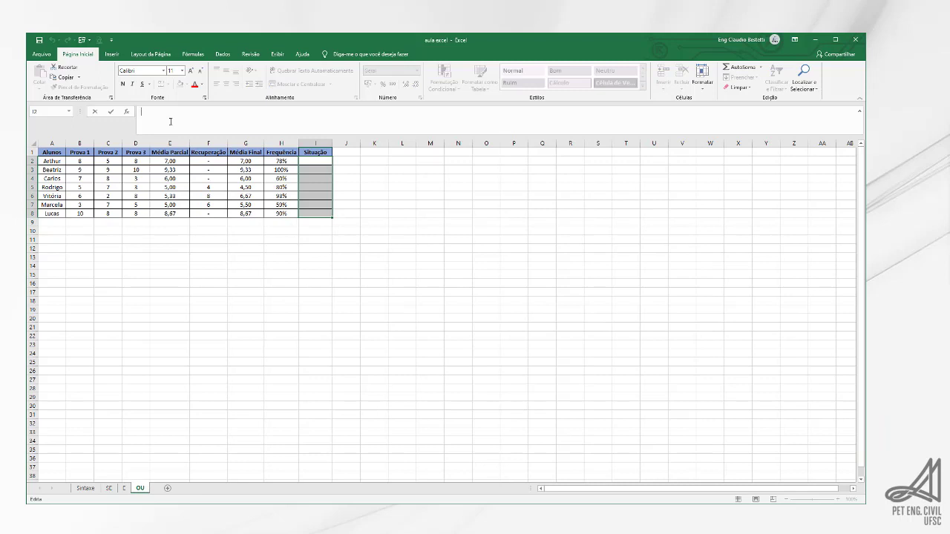
pyautogui.write('=')
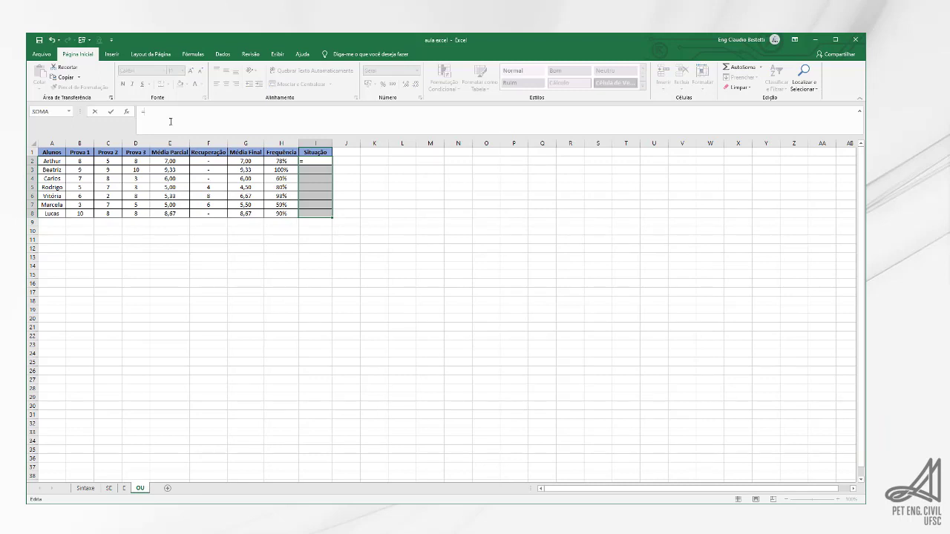
pyautogui.write('SE(')
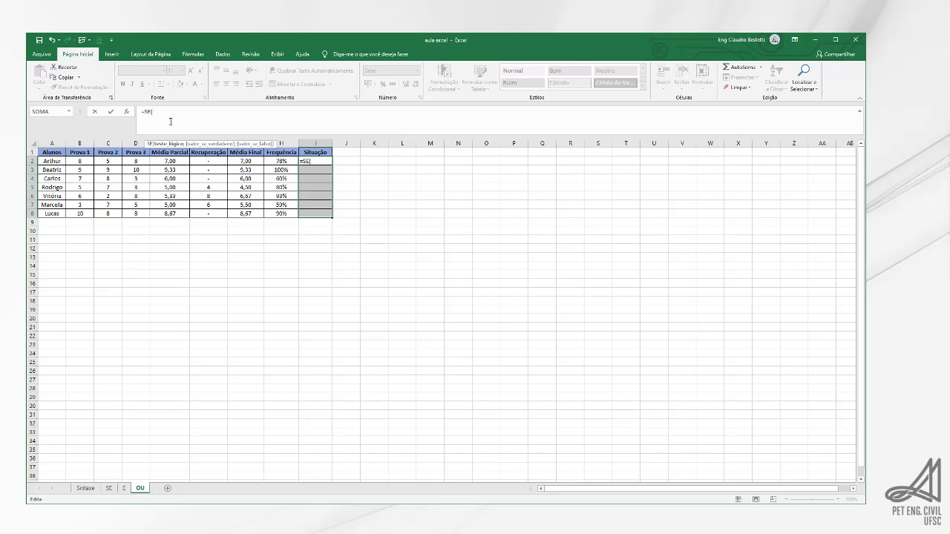
pyautogui.write('OU(')
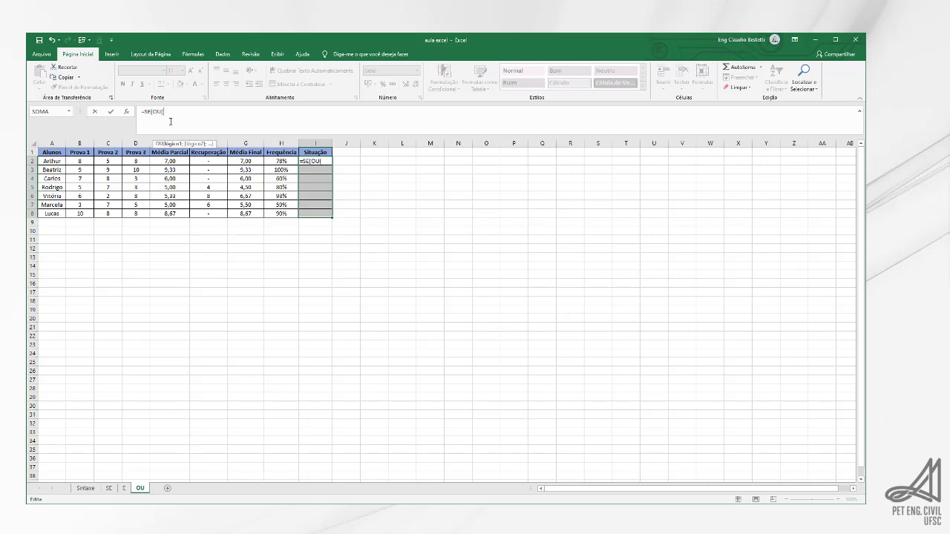
pyautogui.click(235, 159)
pyautogui.write('<=')
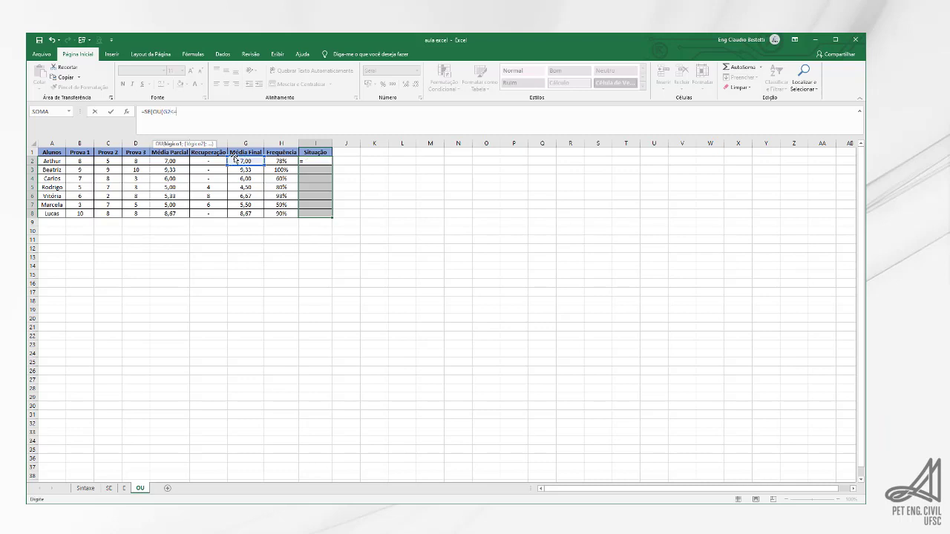
pyautogui.write('6;')
pyautogui.click(281, 161)
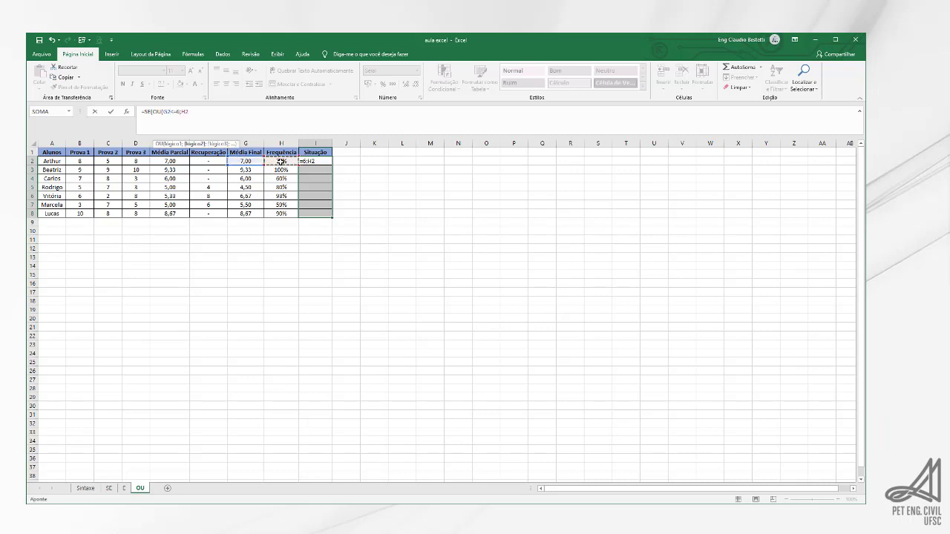
pyautogui.write('<=0,75)')
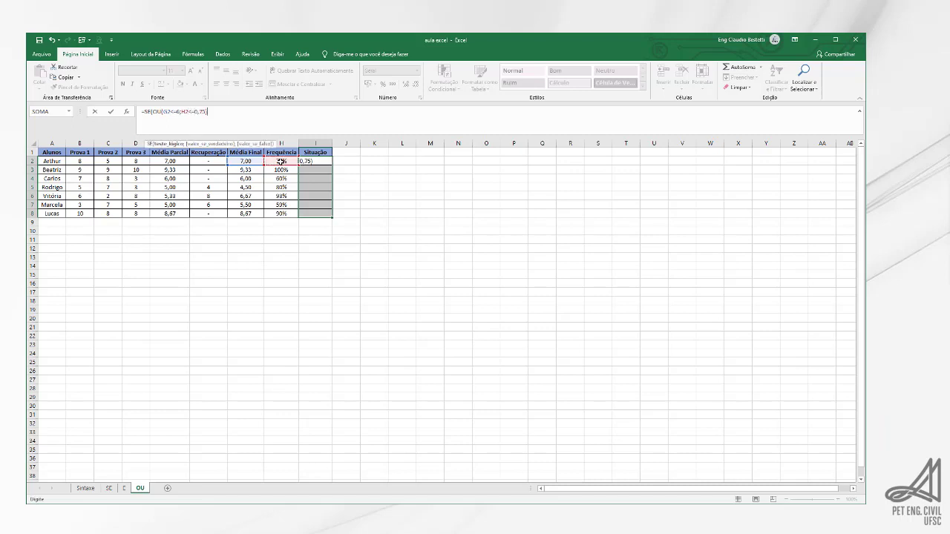
# Finish the OU sheet's I2 formula with "Reprovado" as the true value and "Aprovado" as the false value, and commit it.
pyautogui.write(';')
pyautogui.write('"Rpro')
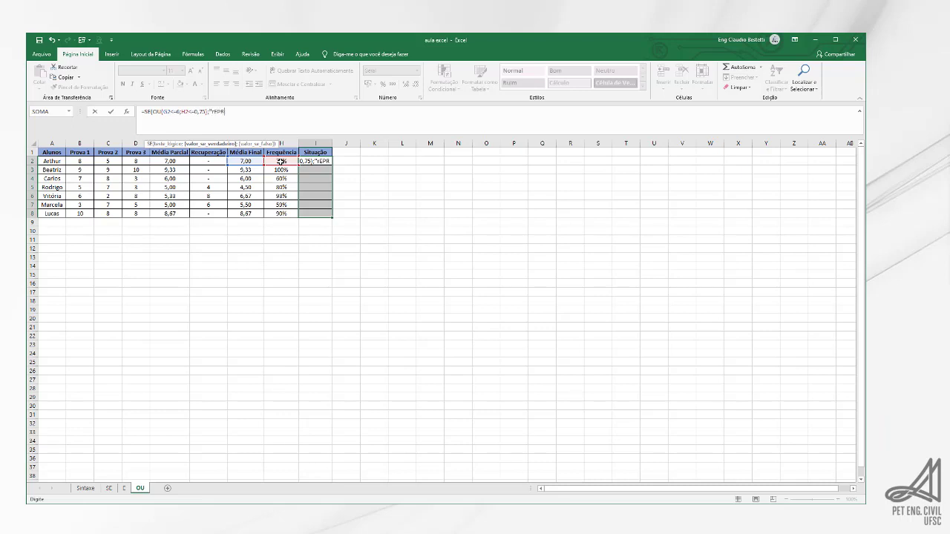
pyautogui.press('BackSpace')
pyautogui.press('BackSpace')
pyautogui.press('BackSpace')
pyautogui.write('eprovado";')
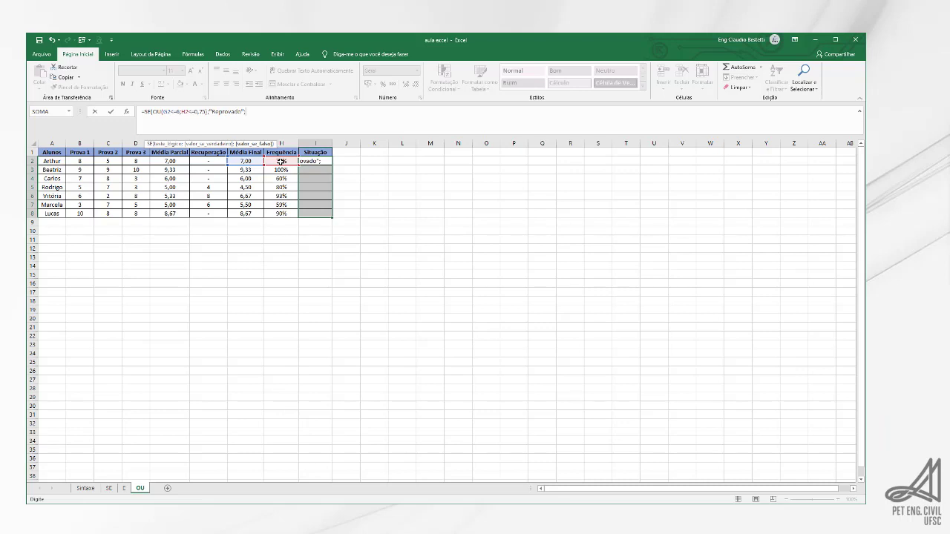
pyautogui.write('"Aprovado")')
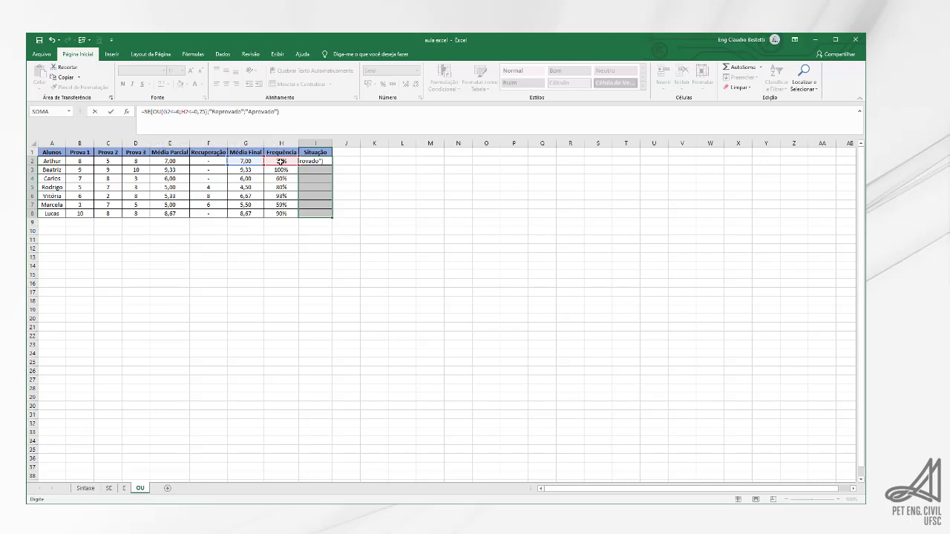
pyautogui.press('Return')
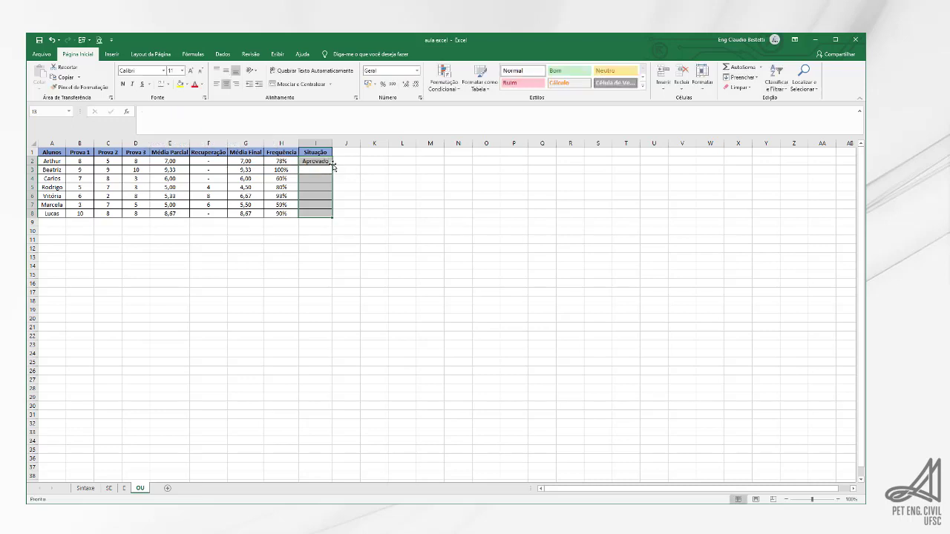
# Fill the I2 formula down the OU sheet's Situação column to I8.
pyautogui.click(325, 161)
pyautogui.moveTo(332, 165); pyautogui.dragTo(332, 219)
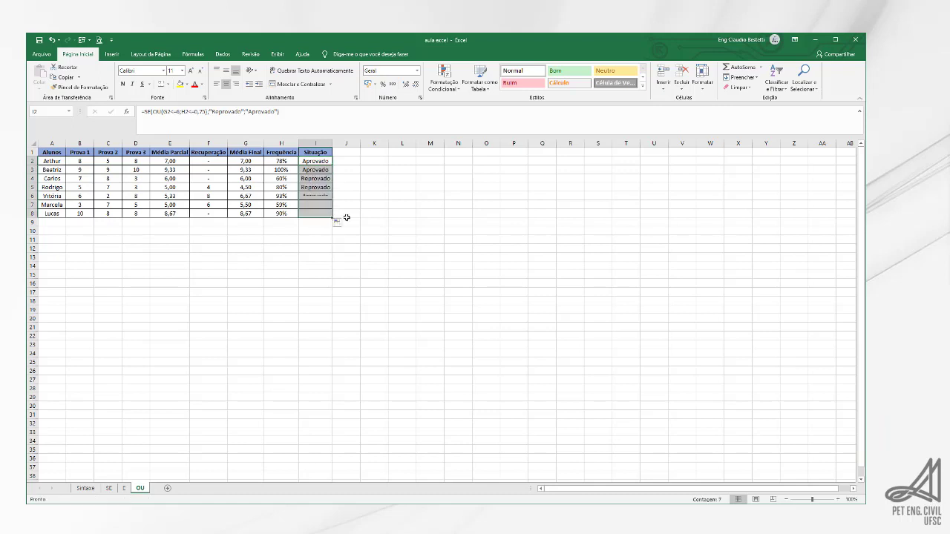
pyautogui.click(331, 243)
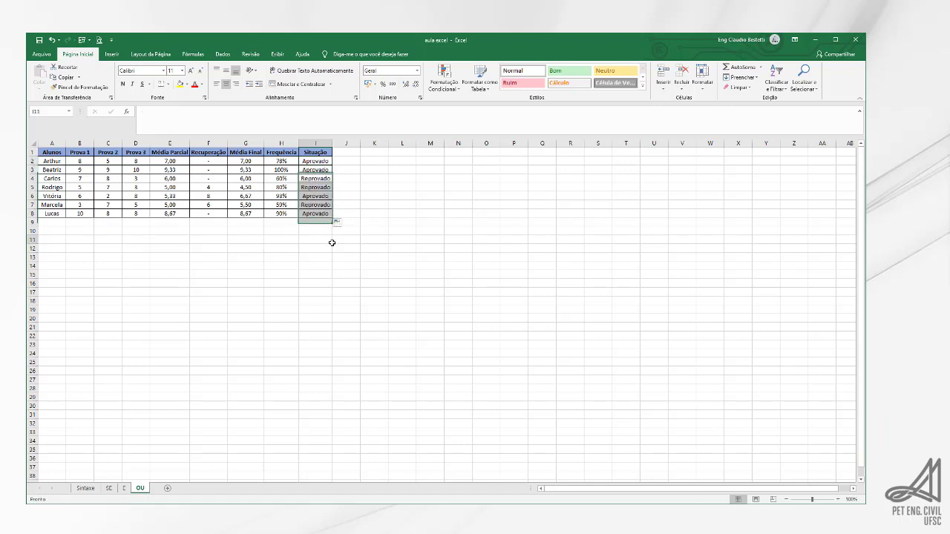
# Compare the Situação results on the E and OU sheets, and review the SE syntax on the Sintaxe sheet.
pyautogui.click(132, 488)
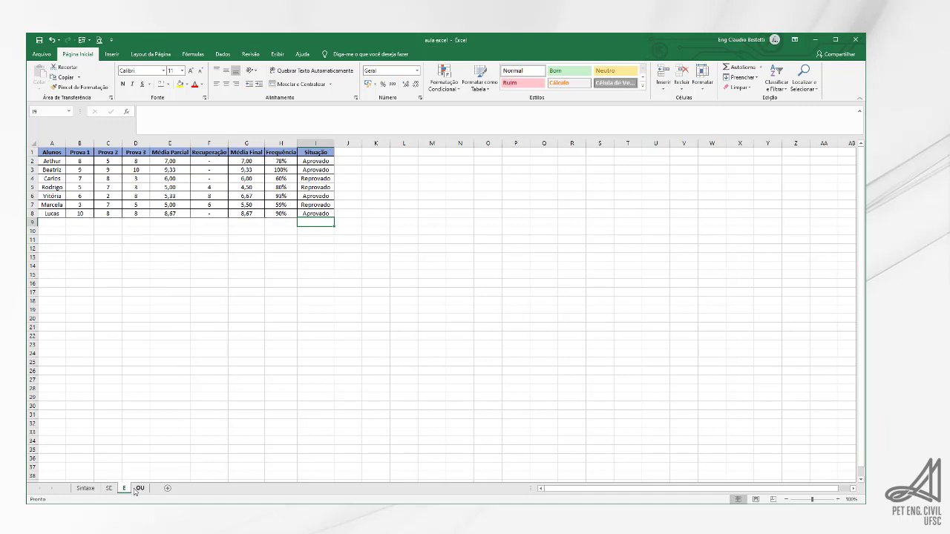
pyautogui.click(138, 488)
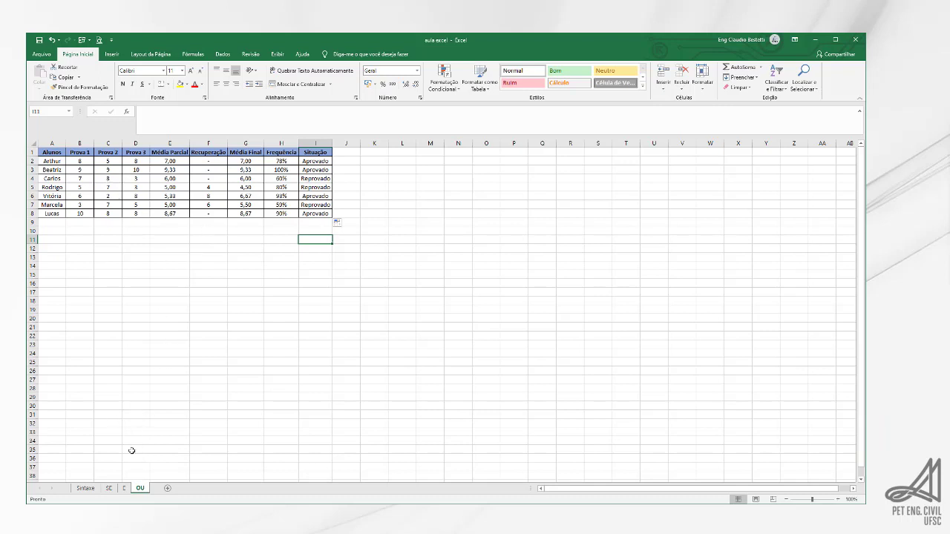
pyautogui.click(86, 488)
pyautogui.click(406, 227)
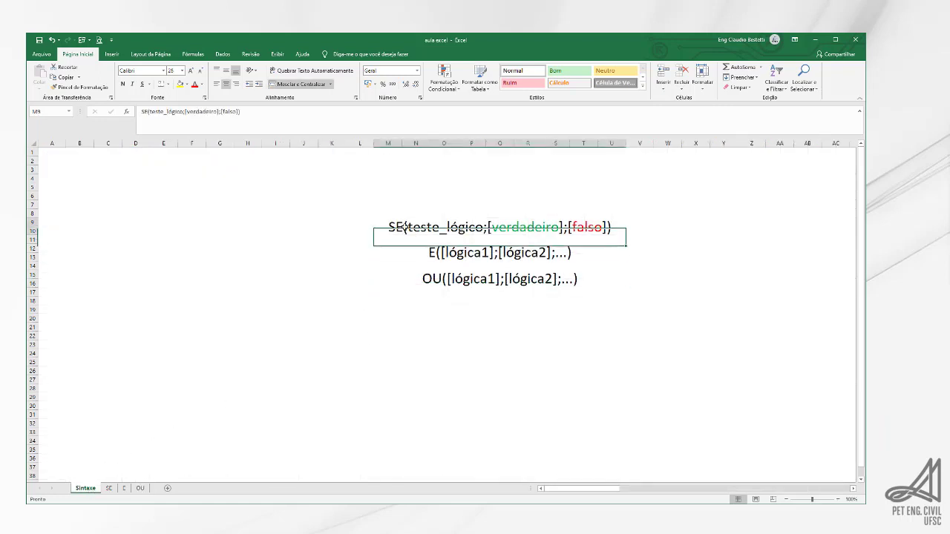